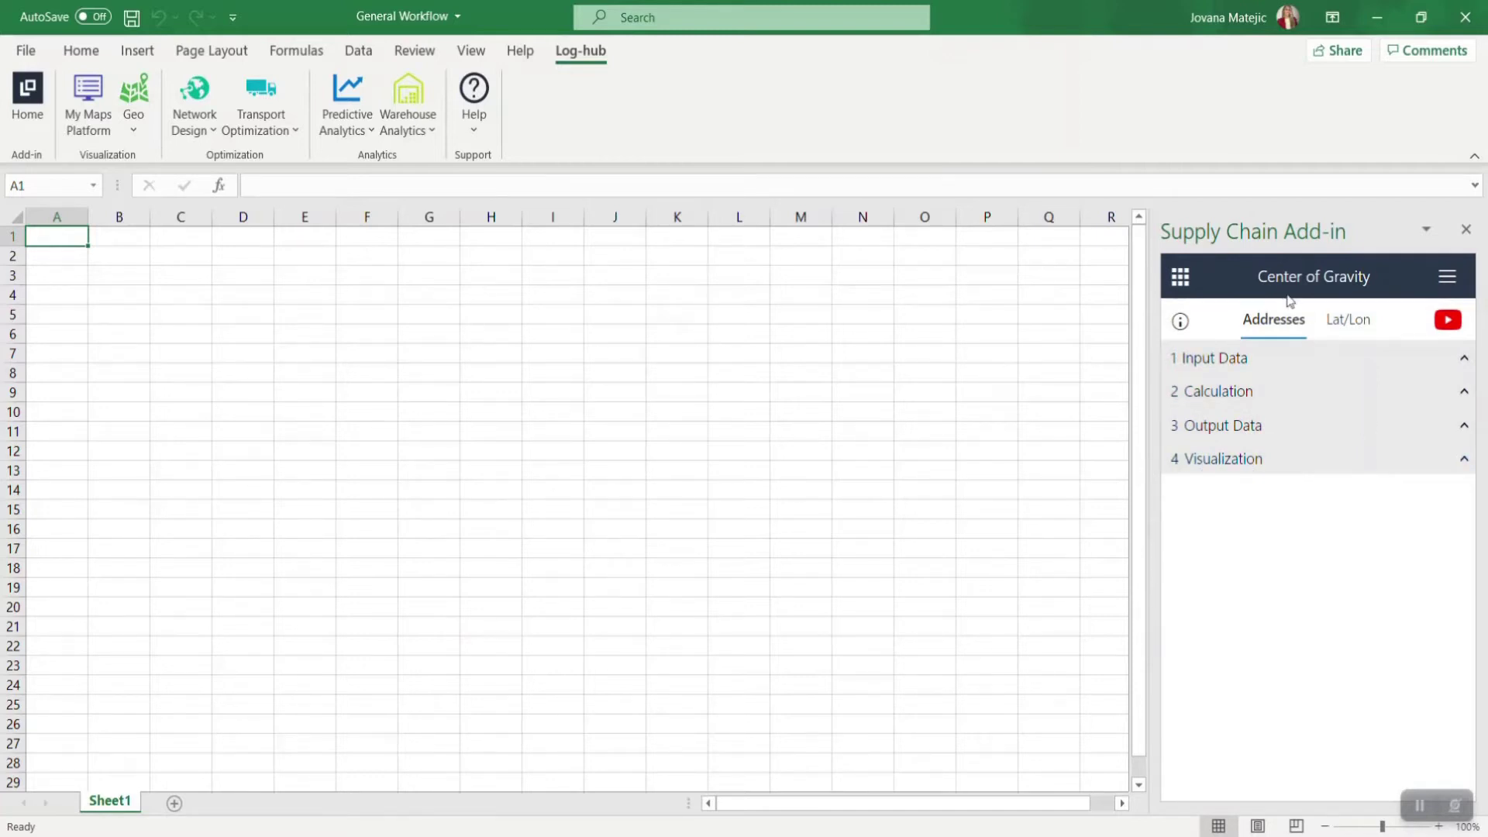
- Compare the add-in's Lat/Lon and Addresses input modes by switching between them several times
{"action": "left_click", "coordinate": [1347, 328]}
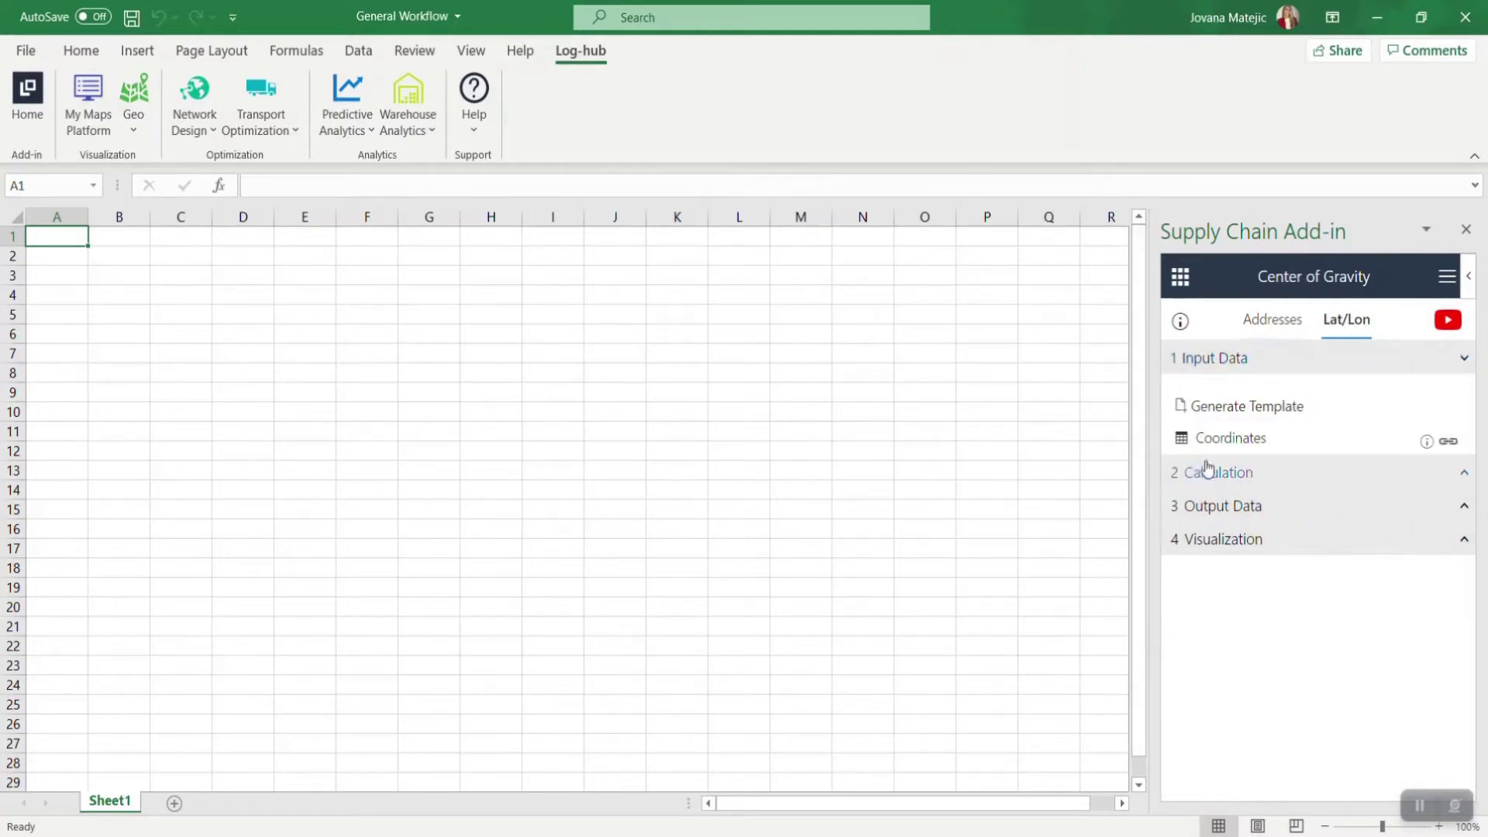
{"action": "left_click", "coordinate": [1277, 323]}
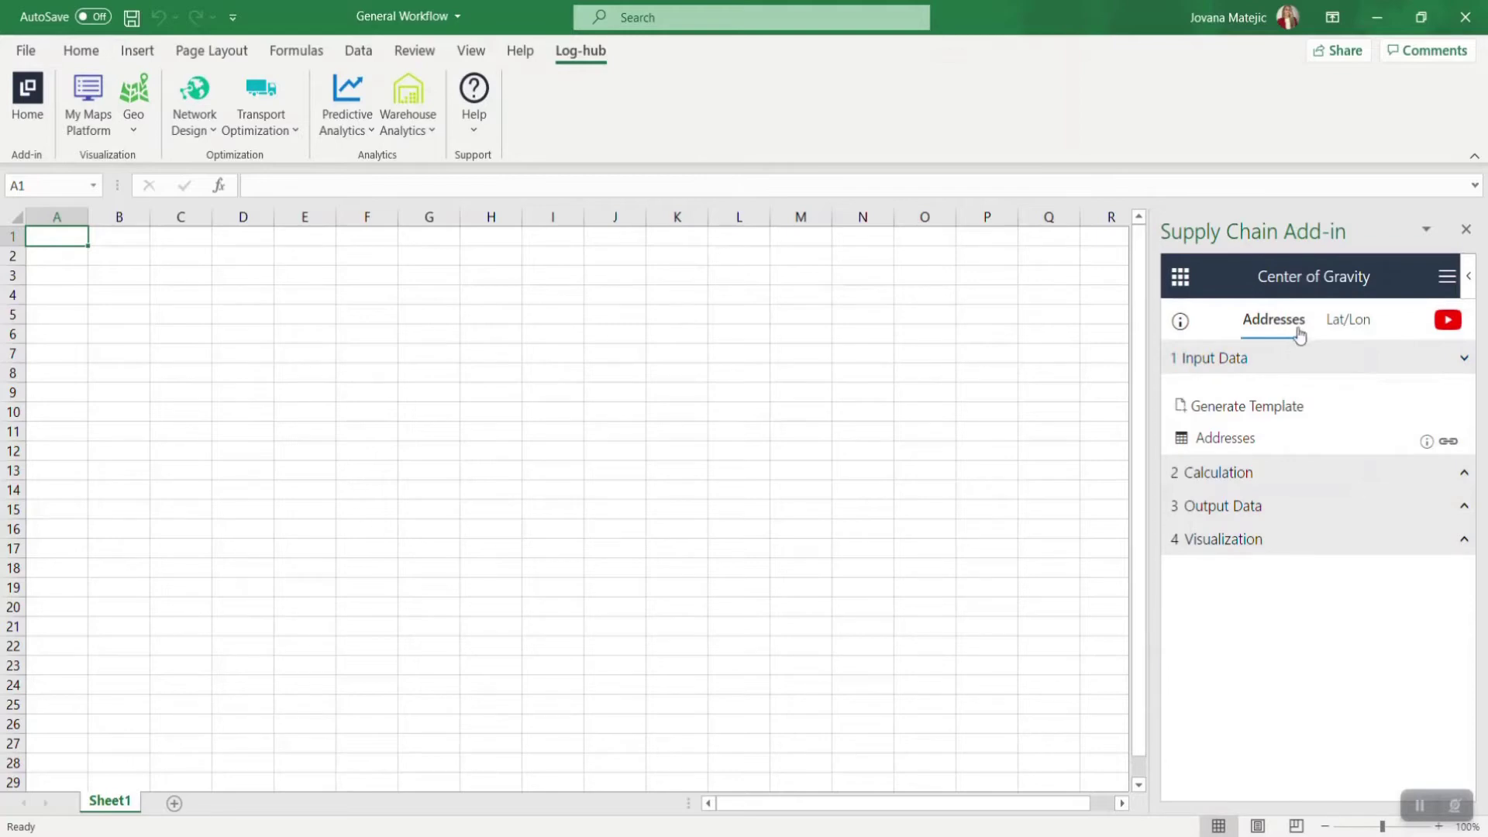
{"action": "left_click", "coordinate": [1348, 324]}
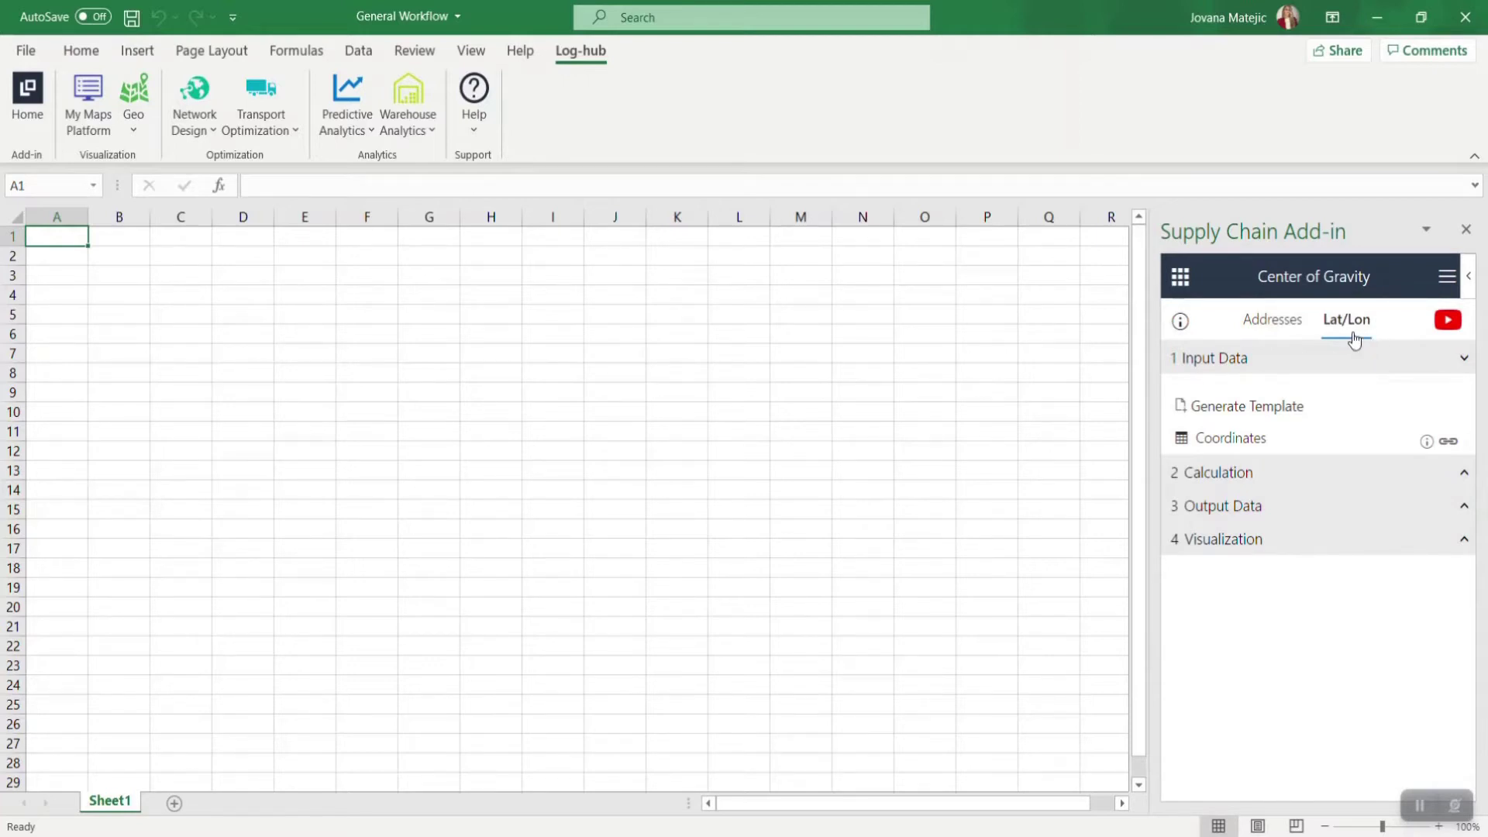
{"action": "left_click", "coordinate": [1257, 326]}
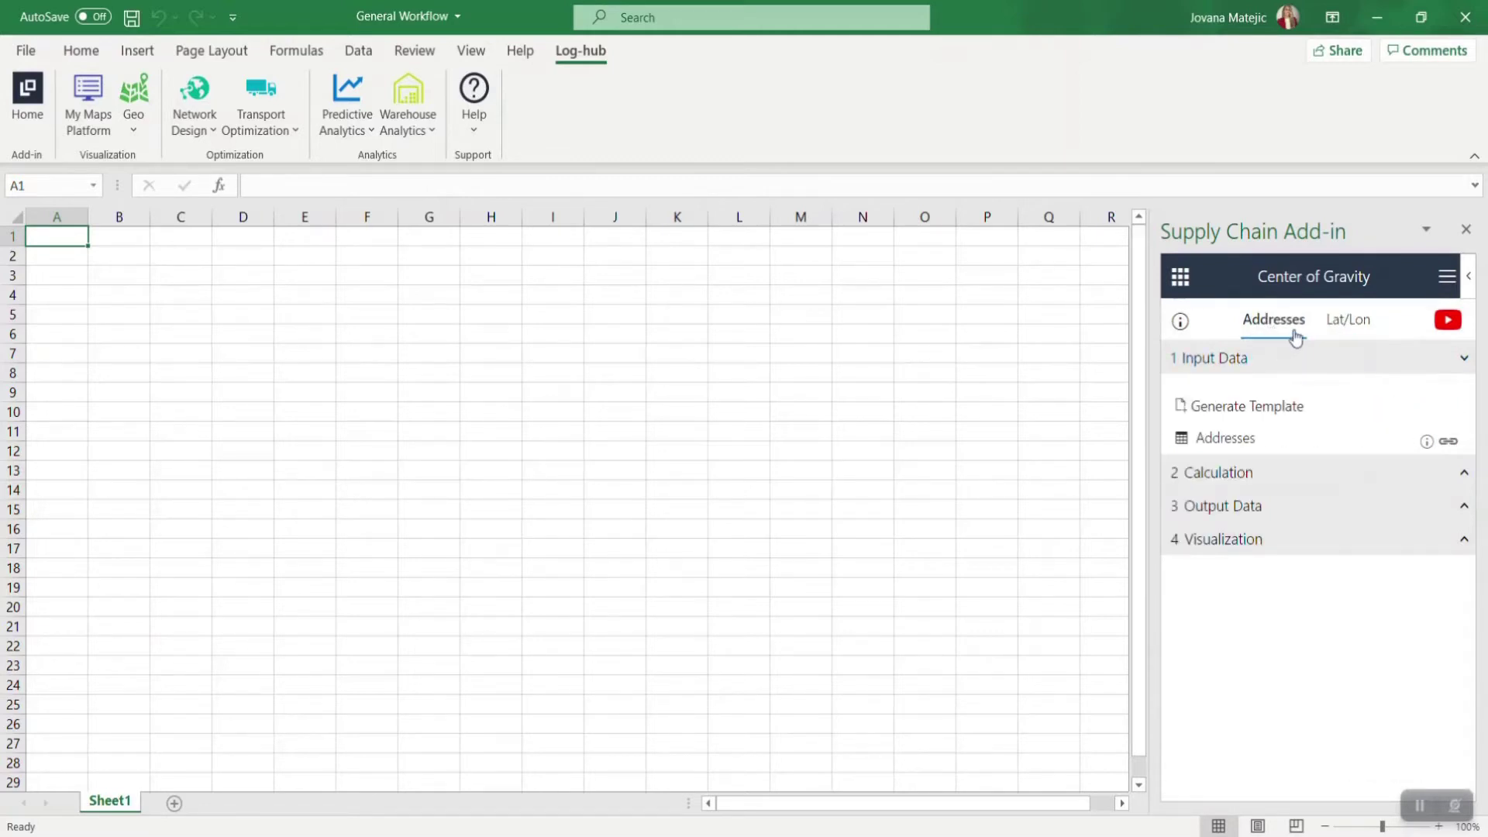
{"action": "left_click", "coordinate": [1348, 326]}
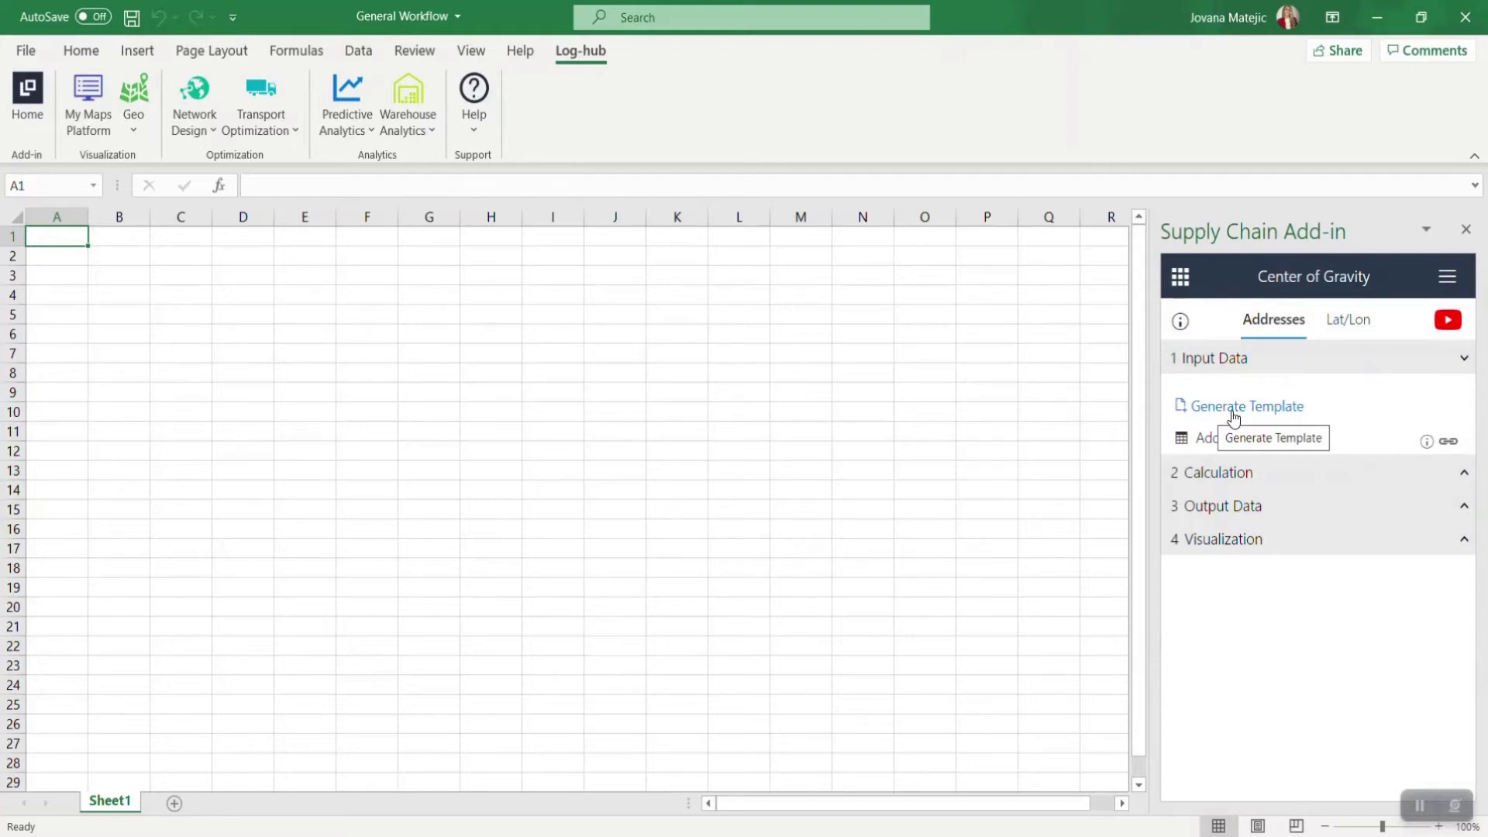
- Generate the Input CoG address template and select its table A6:G106
{"action": "left_click", "coordinate": [1234, 416]}
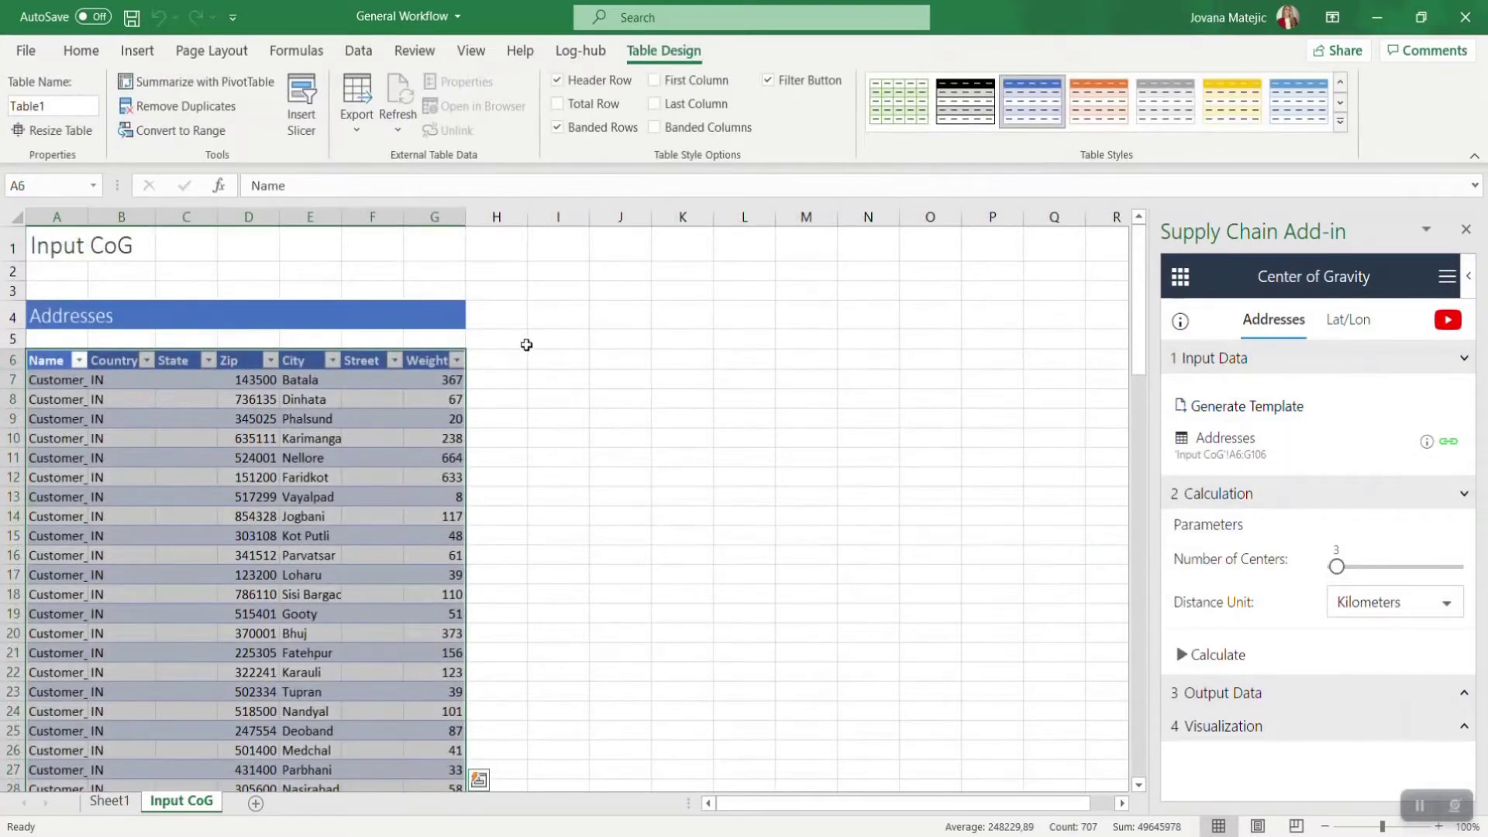
{"action": "left_click", "coordinate": [527, 344]}
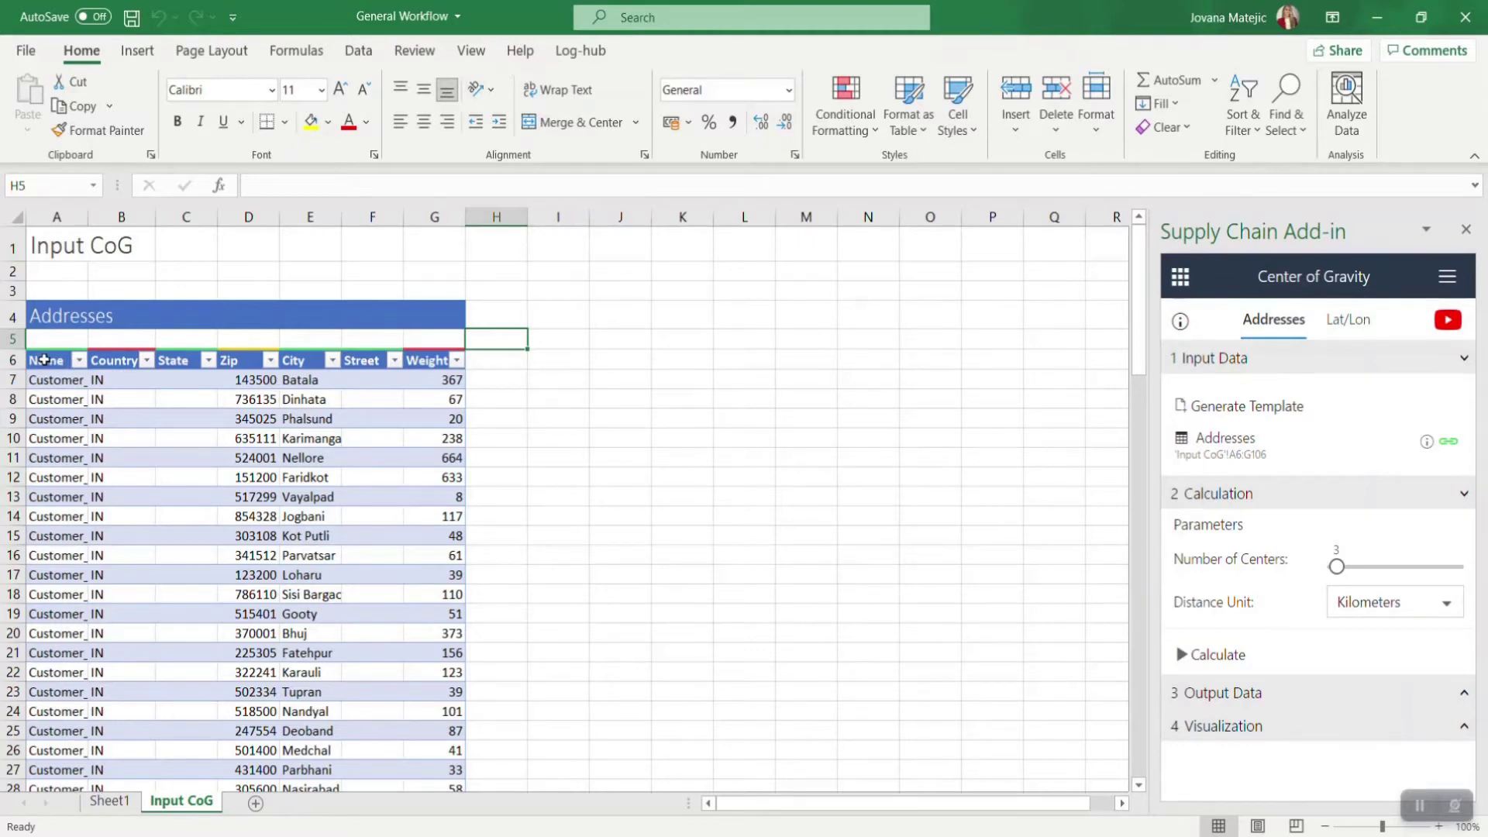
{"action": "left_click_drag", "start_coordinate": [44, 359], "coordinate": [400, 370]}
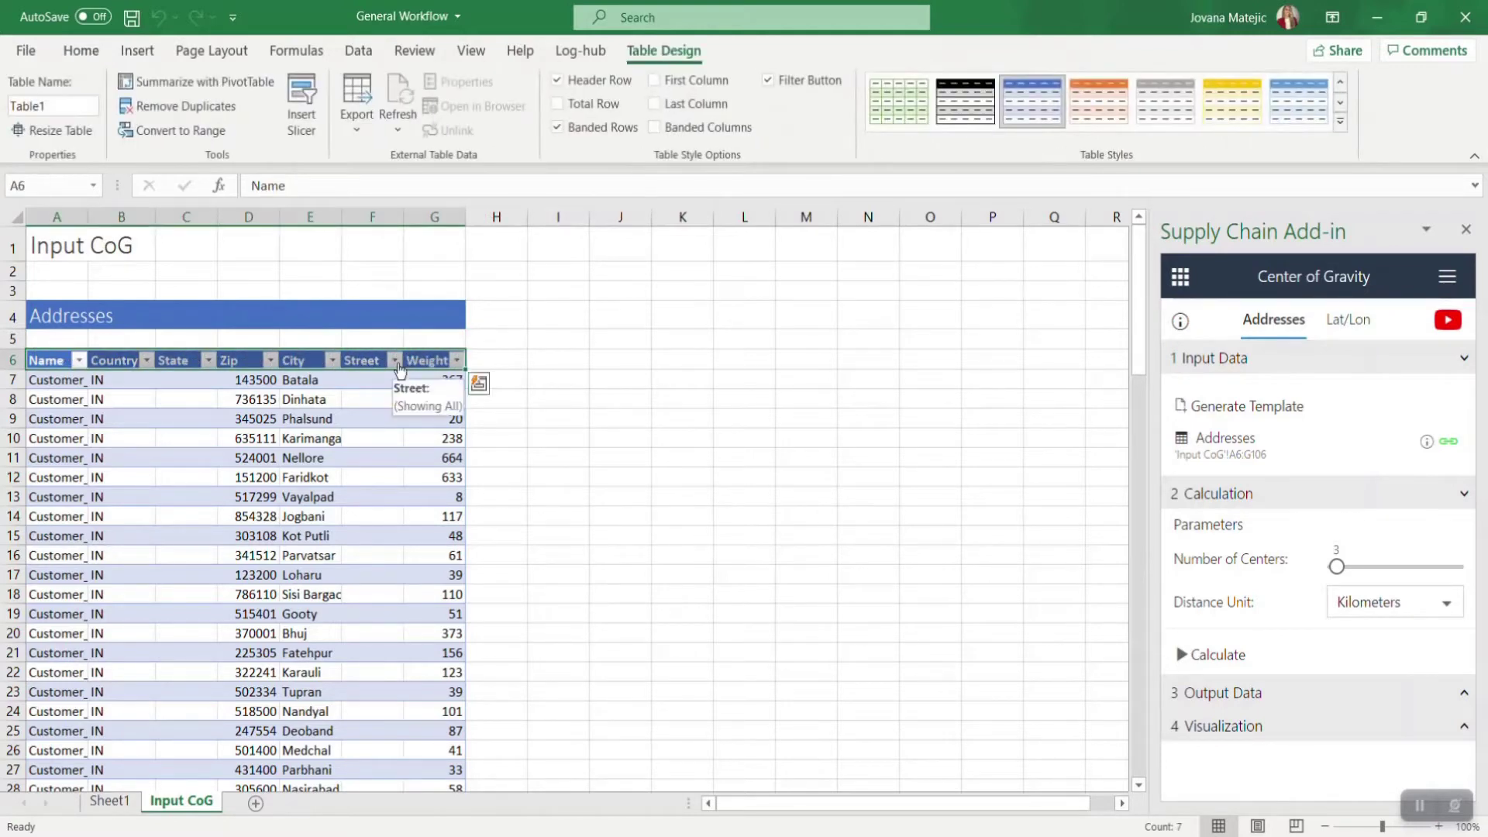
{"action": "key", "text": "ctrl+shift+Down"}
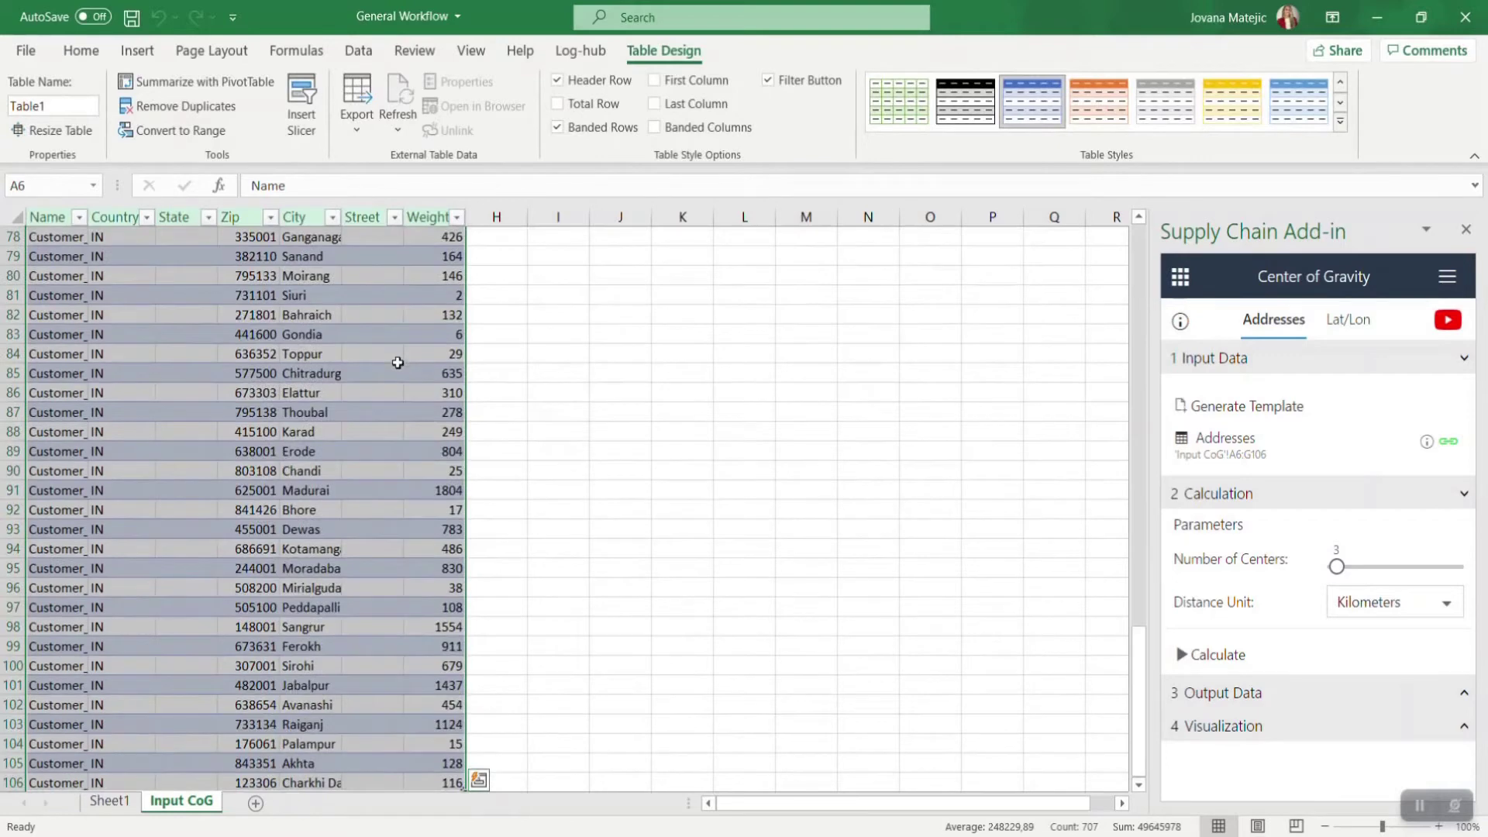
- Link the selected range A6:G106 as the add-in's Addresses input
{"action": "left_click", "coordinate": [1451, 444]}
{"action": "left_click", "coordinate": [778, 468]}
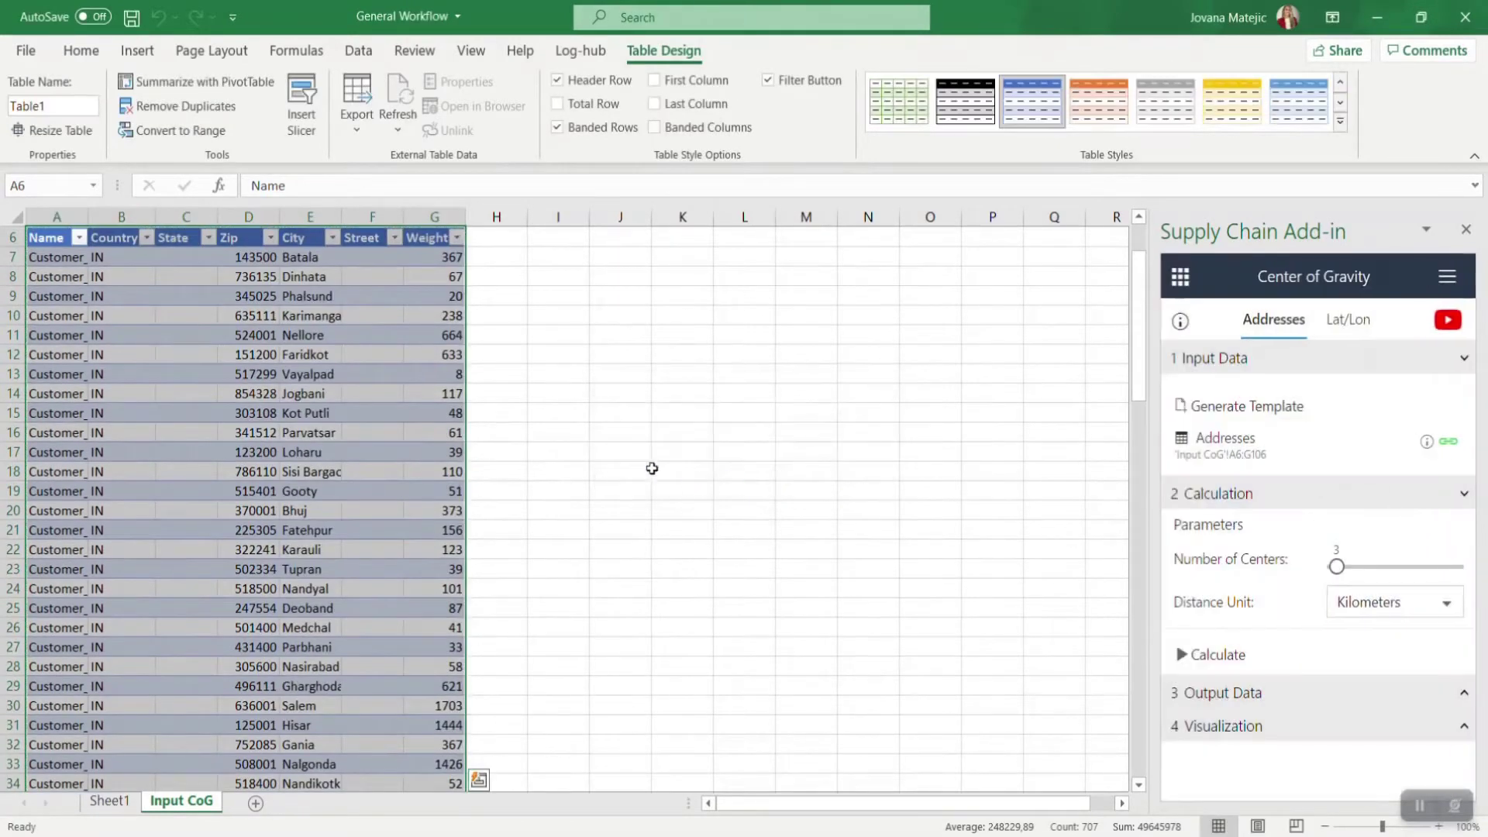
{"action": "scroll", "coordinate": [647, 466], "scroll_direction": "up", "scroll_amount": 2}
{"action": "left_click", "coordinate": [518, 406]}
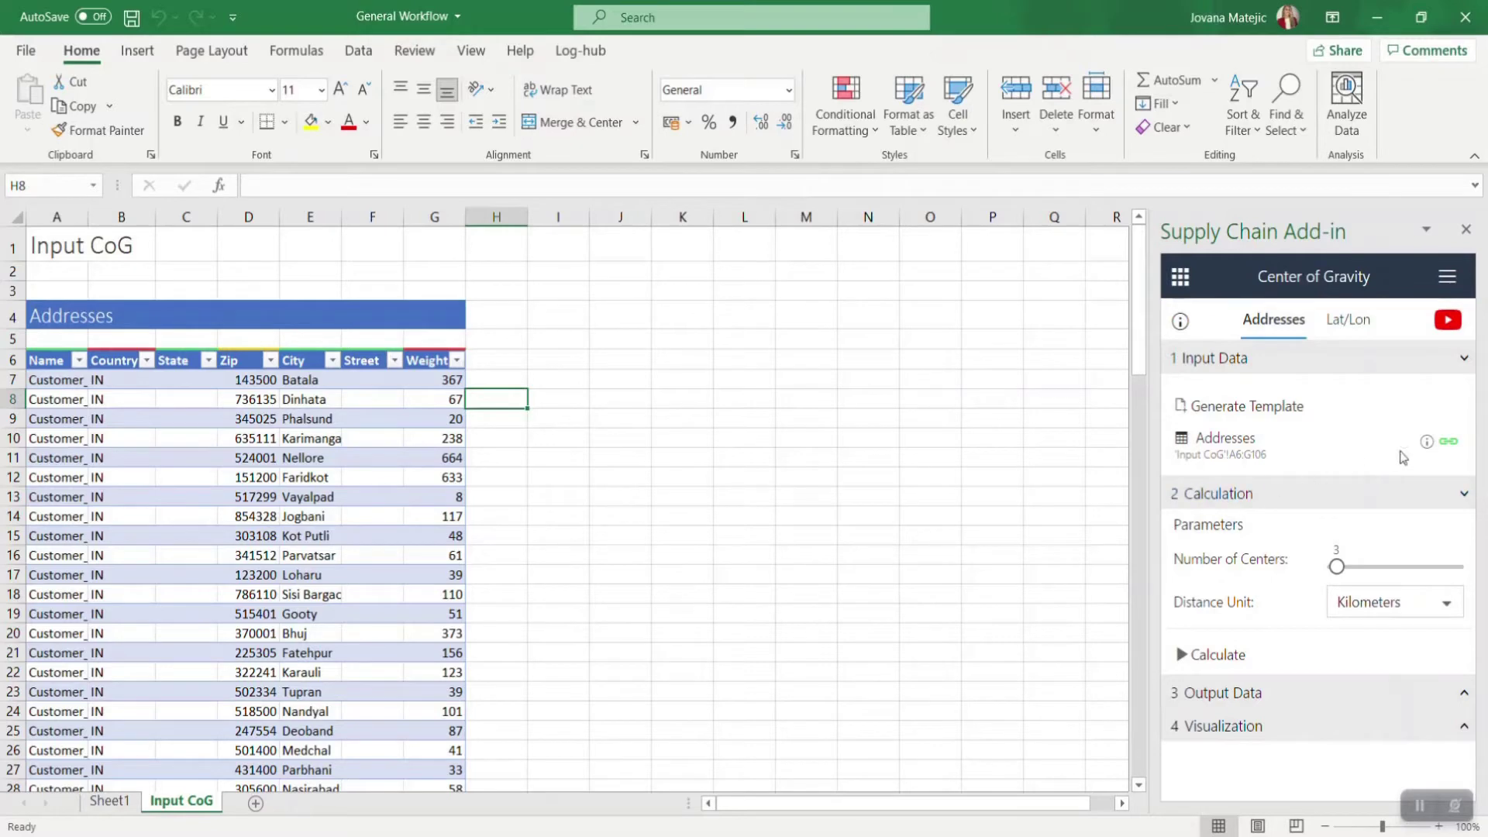
{"action": "left_click", "coordinate": [1427, 442]}
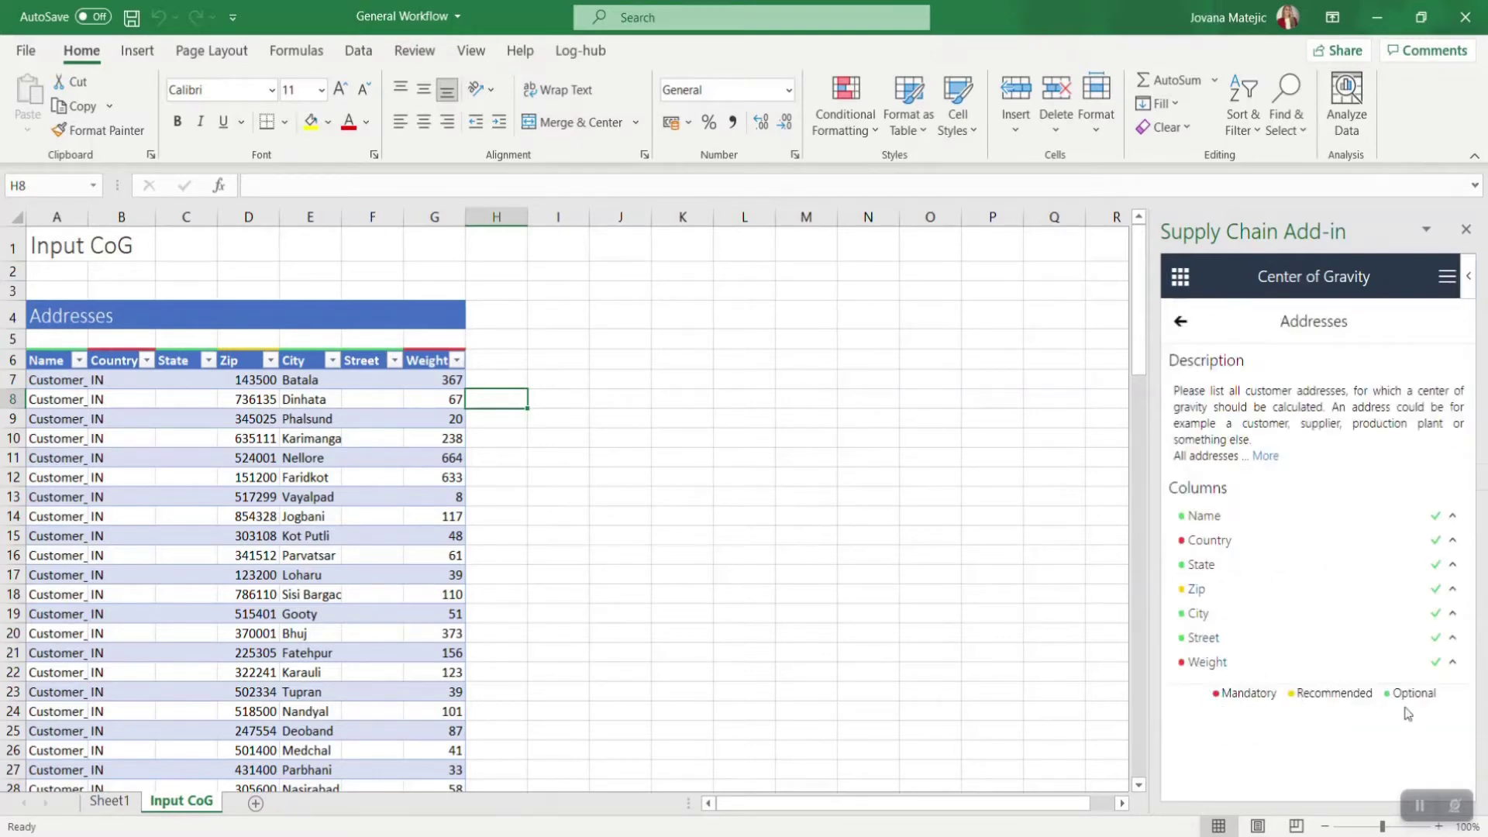
{"action": "left_click", "coordinate": [1454, 590]}
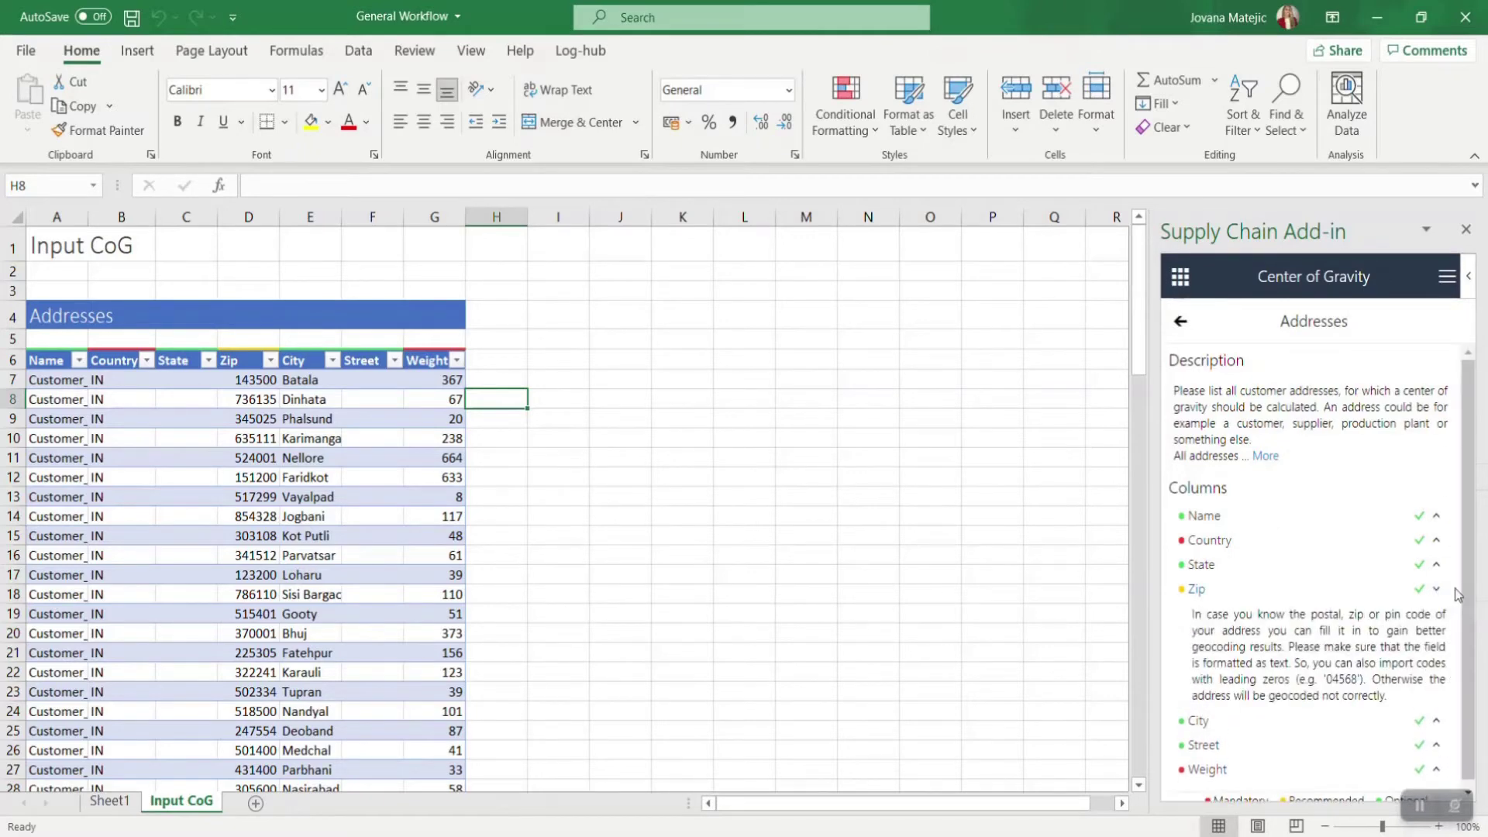
{"action": "left_click", "coordinate": [1438, 591]}
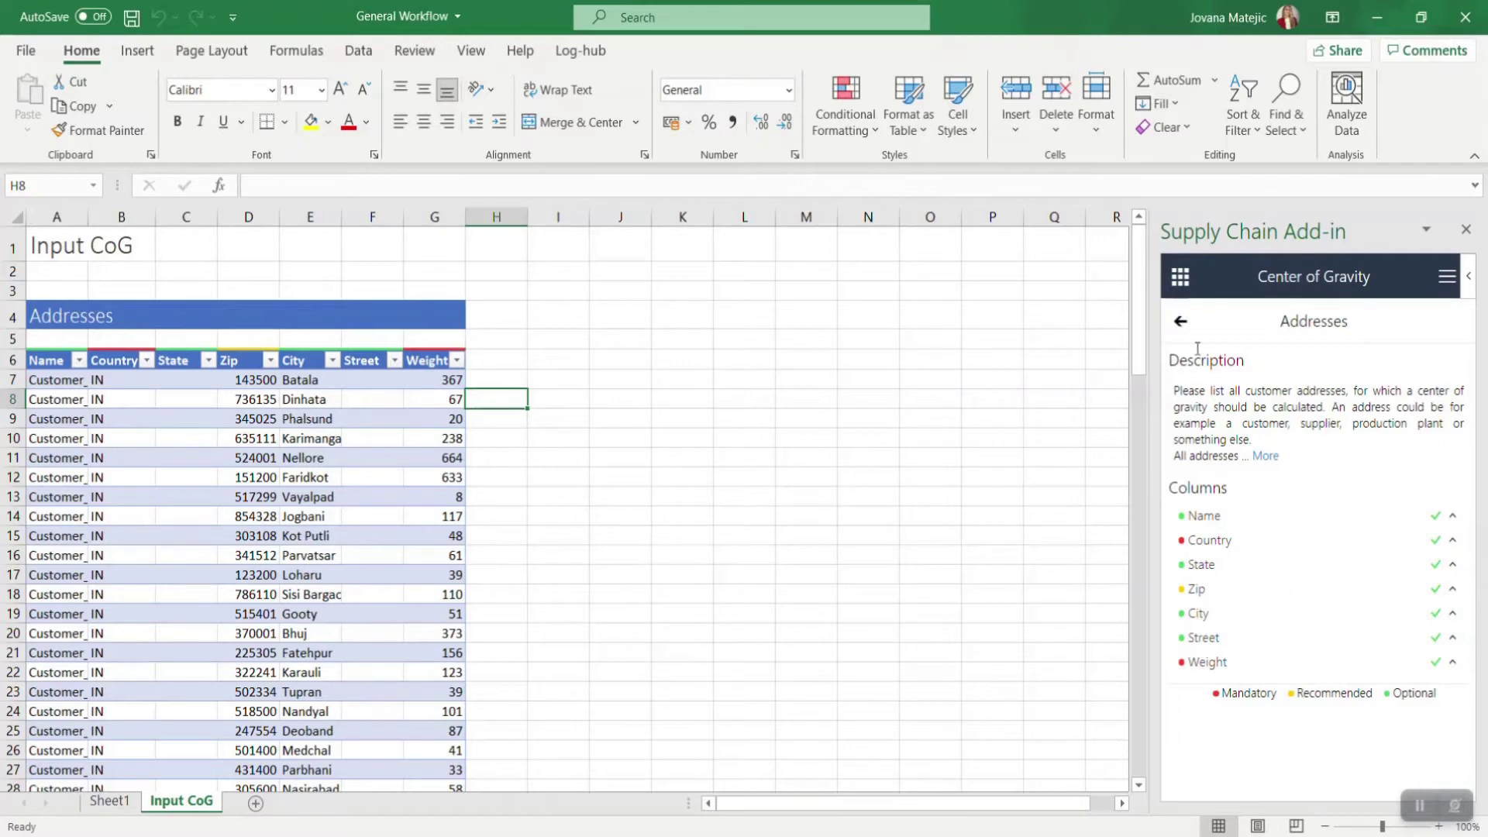
{"action": "left_click", "coordinate": [1181, 321]}
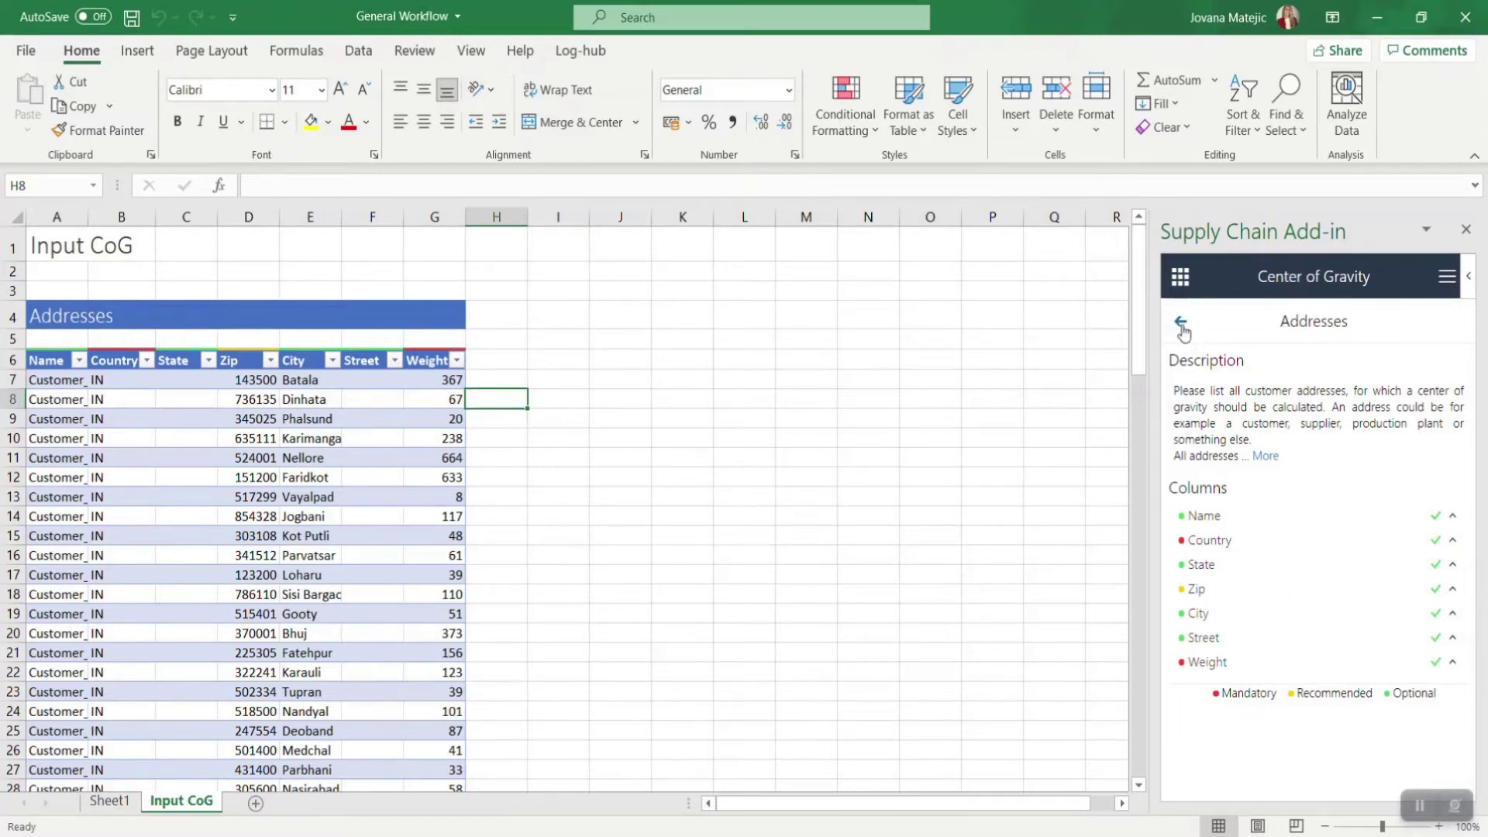
- Delete the empty Street column F from the Addresses table
{"action": "left_click", "coordinate": [368, 216]}
{"action": "right_click", "coordinate": [369, 218]}
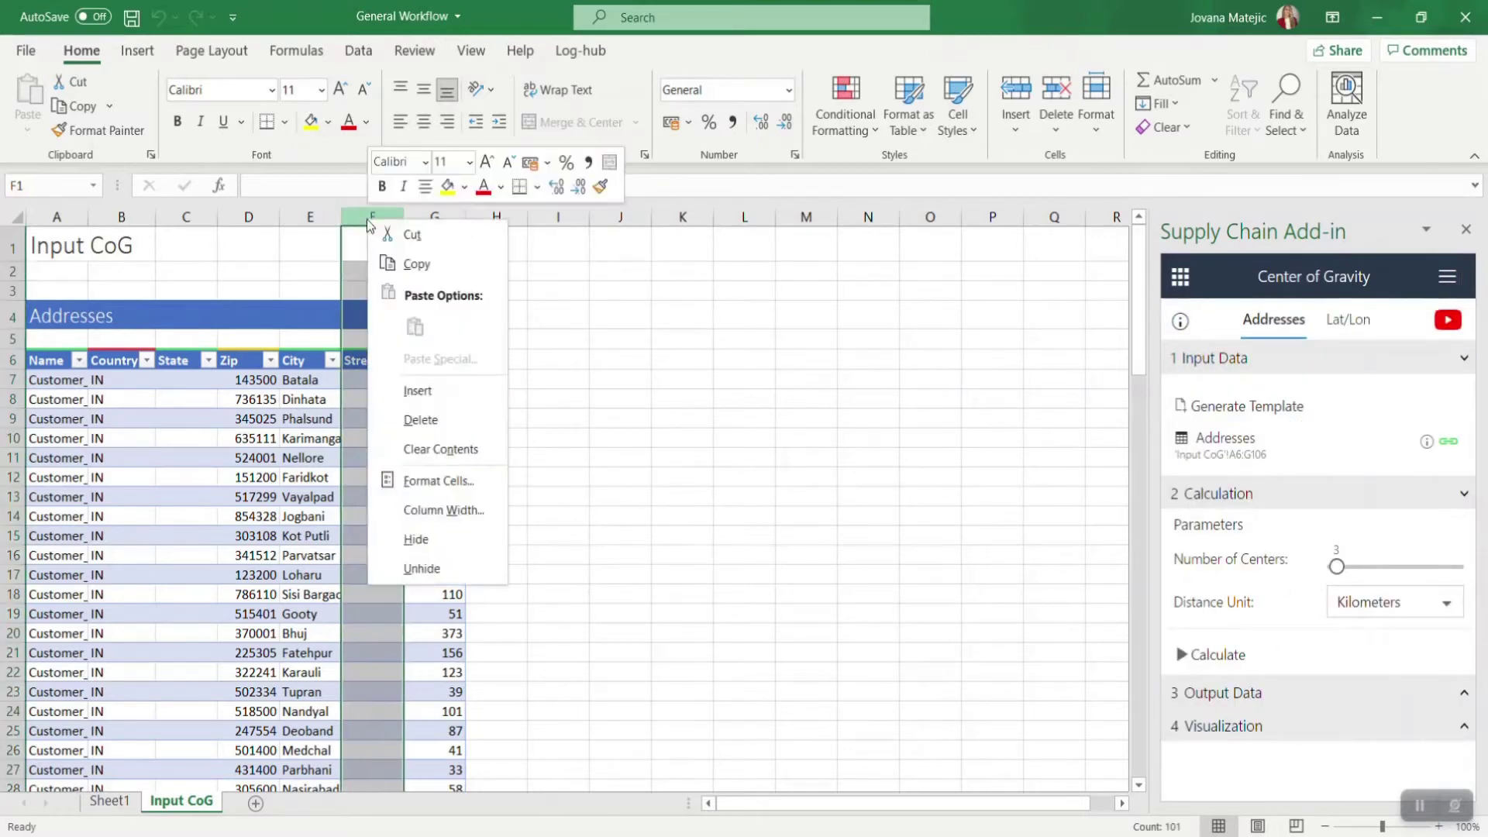
{"action": "left_click", "coordinate": [448, 421]}
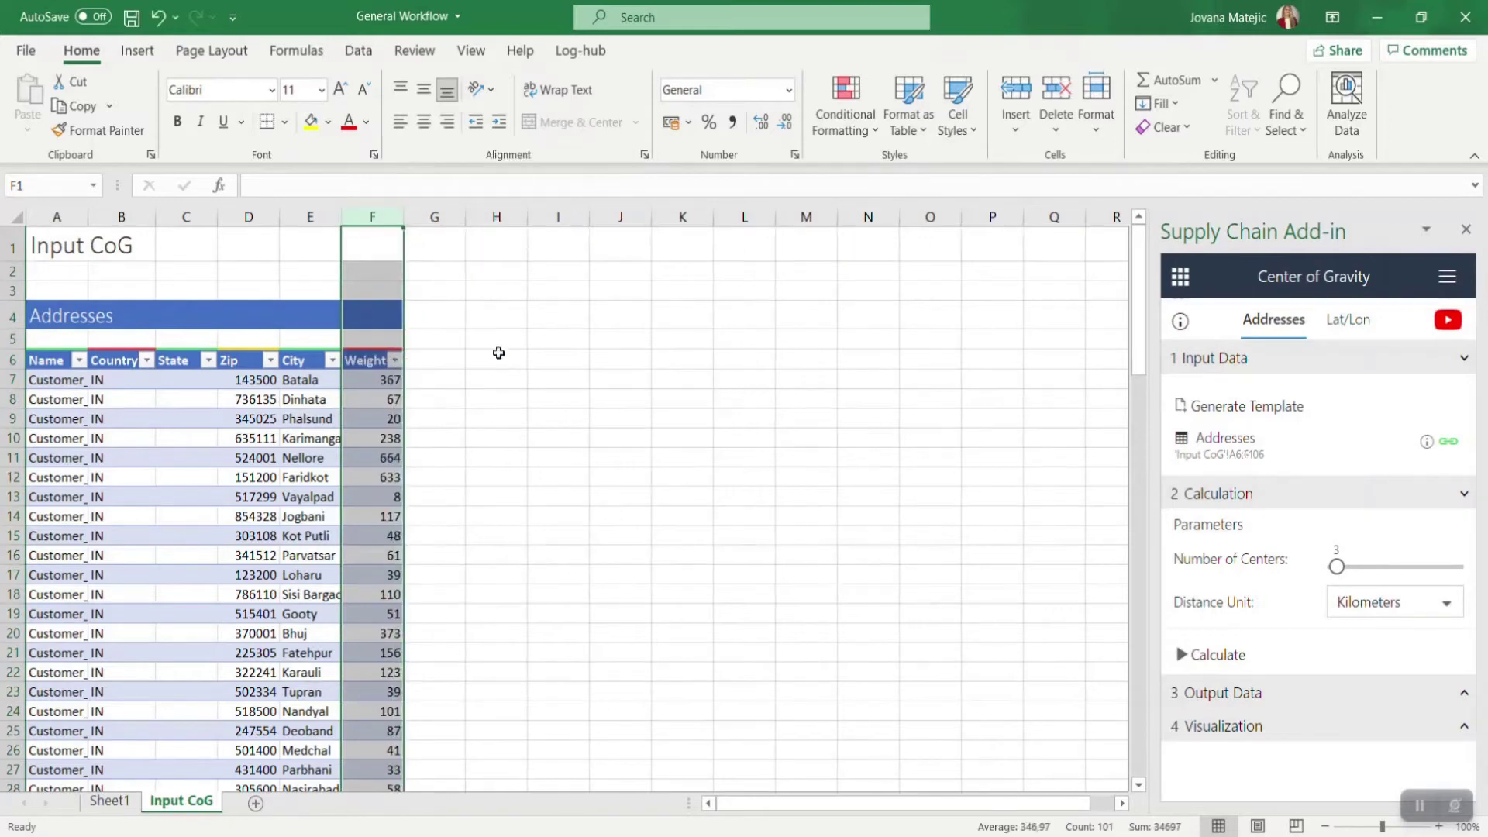
{"action": "left_click", "coordinate": [576, 401]}
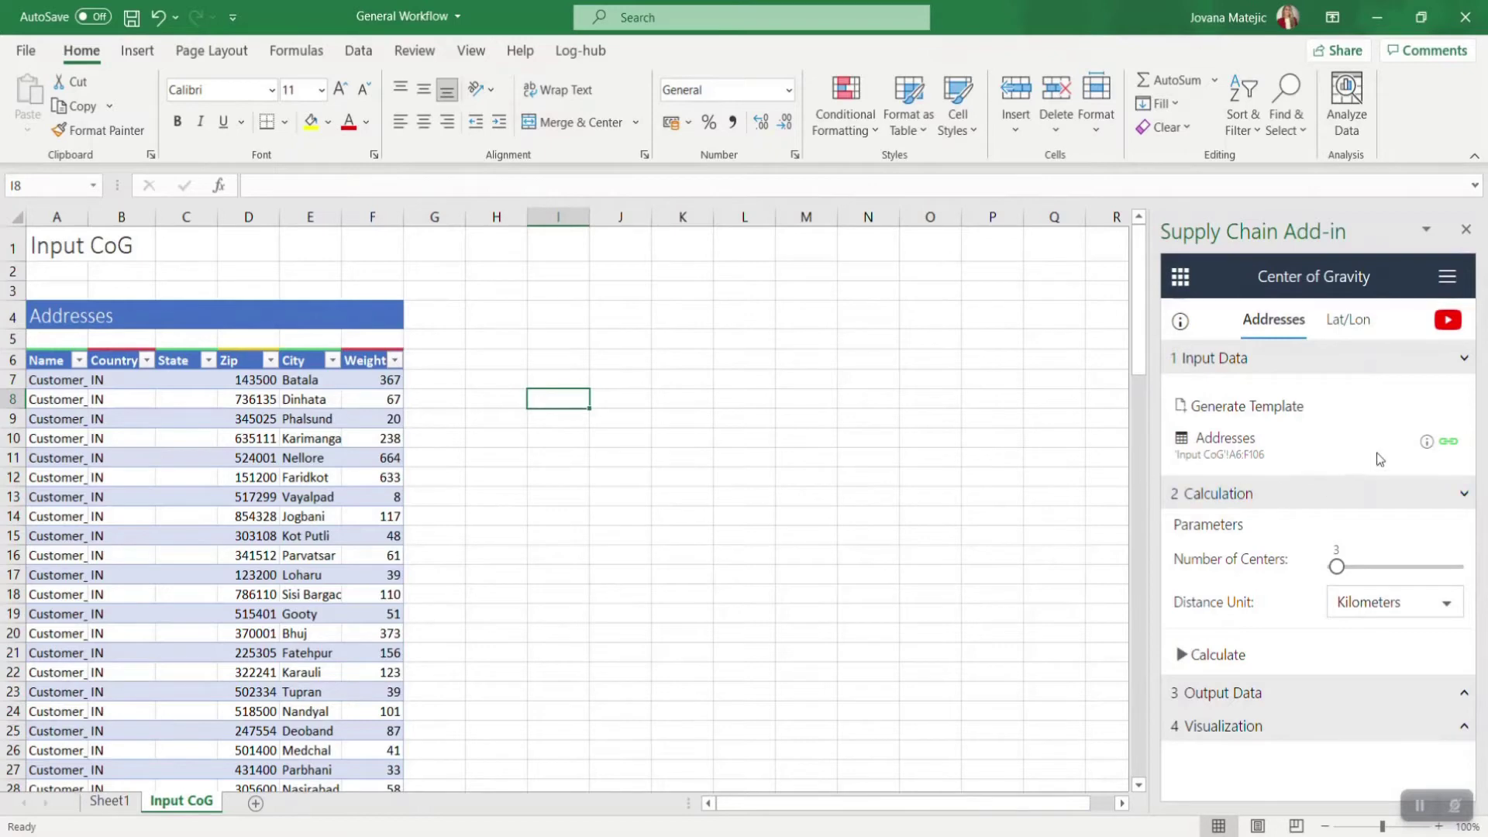
- Check in the Addresses input details that the Weight column is recognised
{"action": "left_click", "coordinate": [1426, 448]}
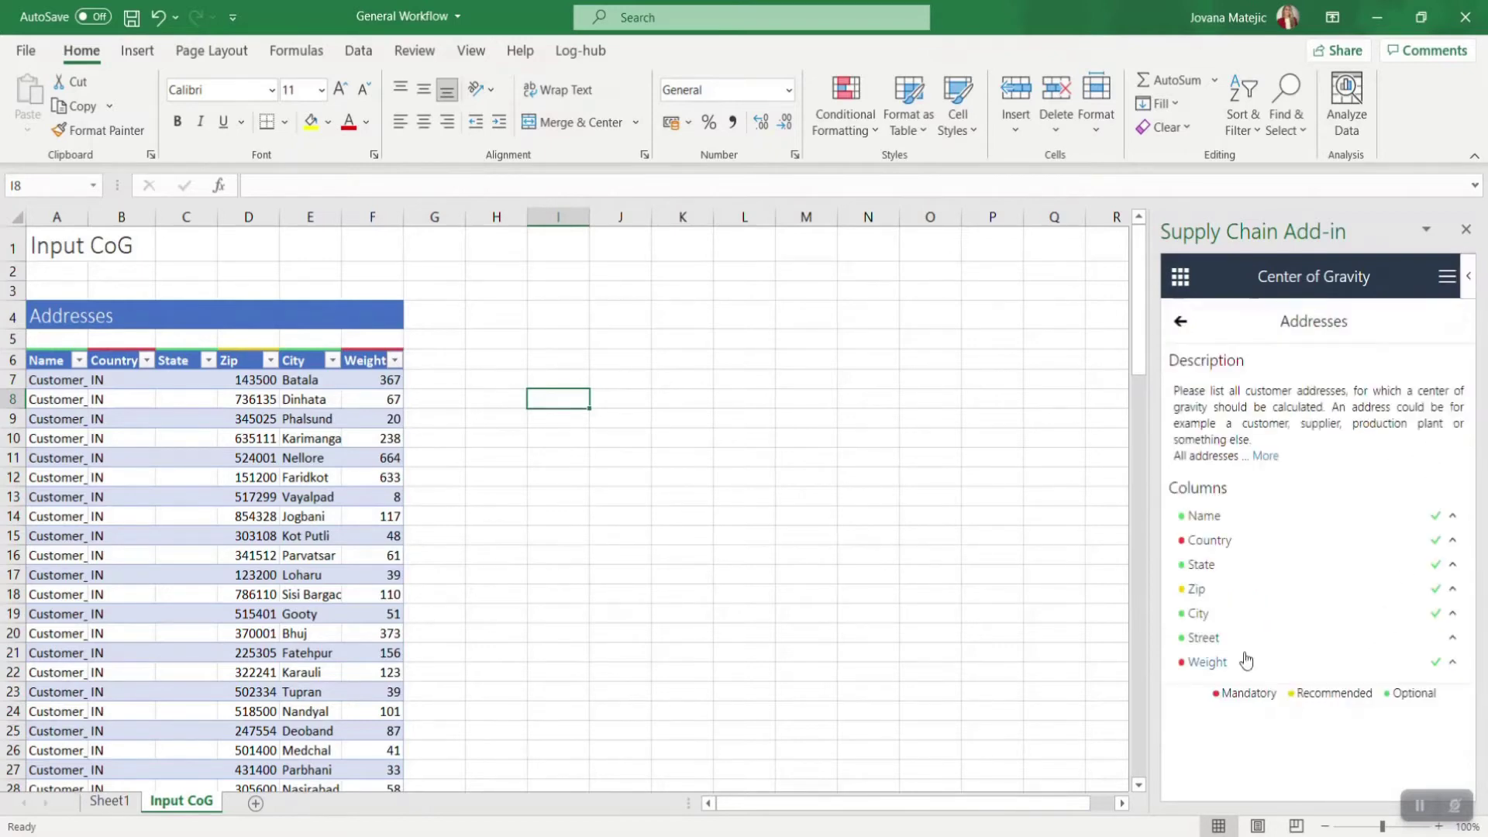
{"action": "left_click", "coordinate": [1435, 662]}
{"action": "left_click", "coordinate": [1181, 321]}
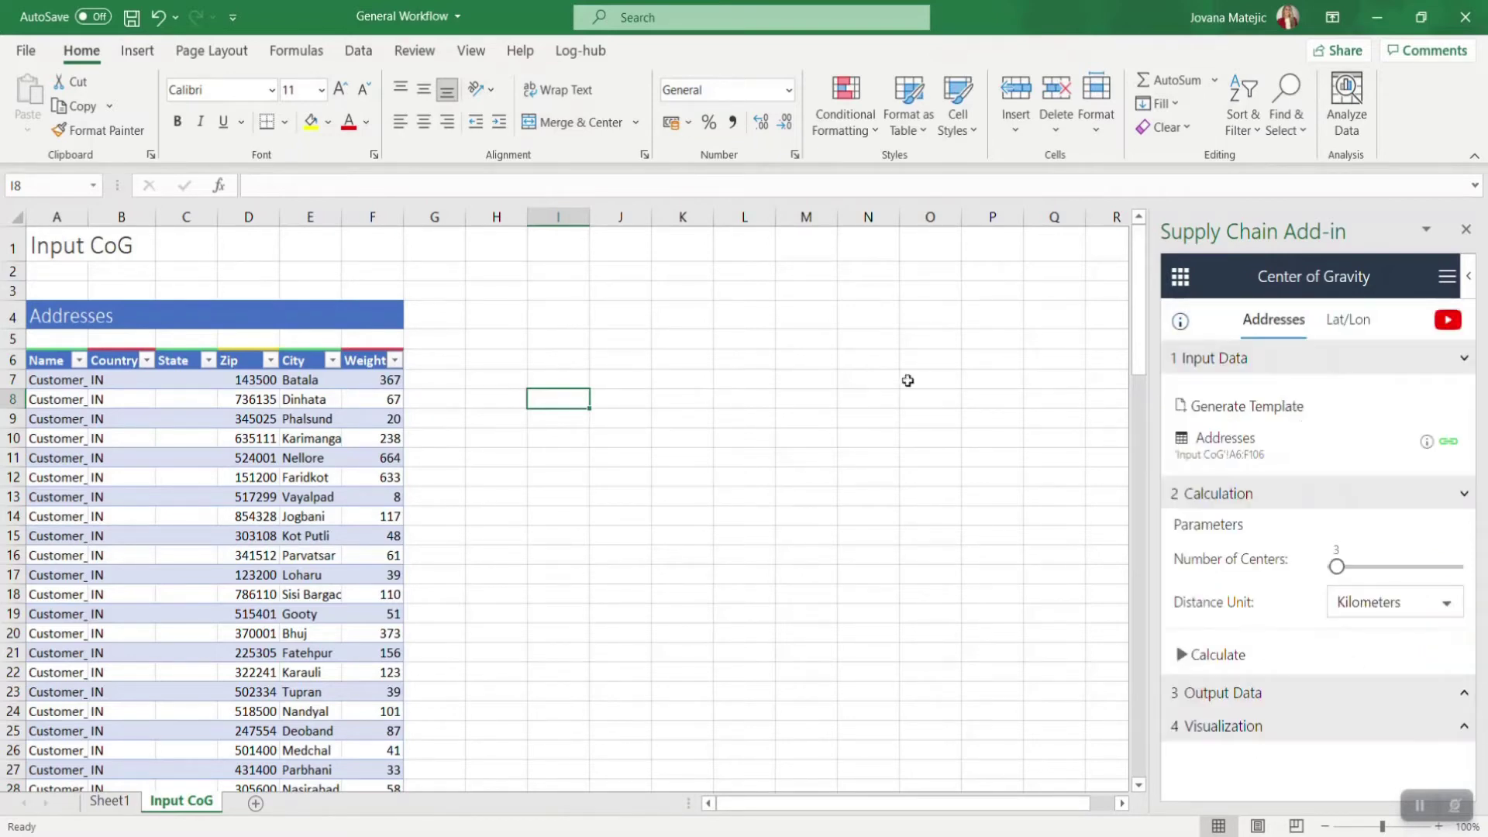
- Change the F6 header to 'Weightx' to trigger the missing Weight column warning
{"action": "left_click", "coordinate": [743, 354]}
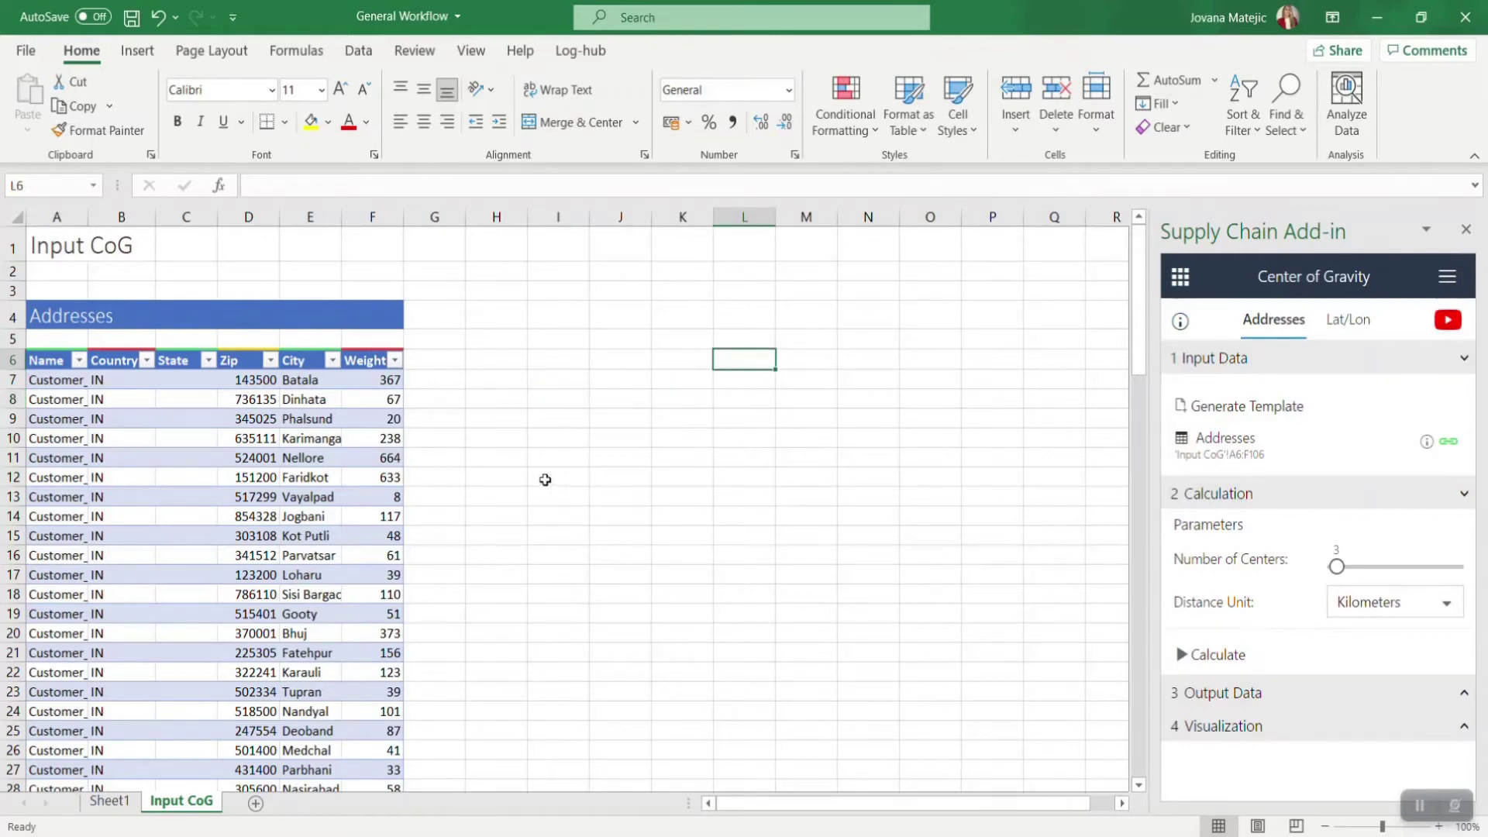
{"action": "left_click", "coordinate": [366, 361]}
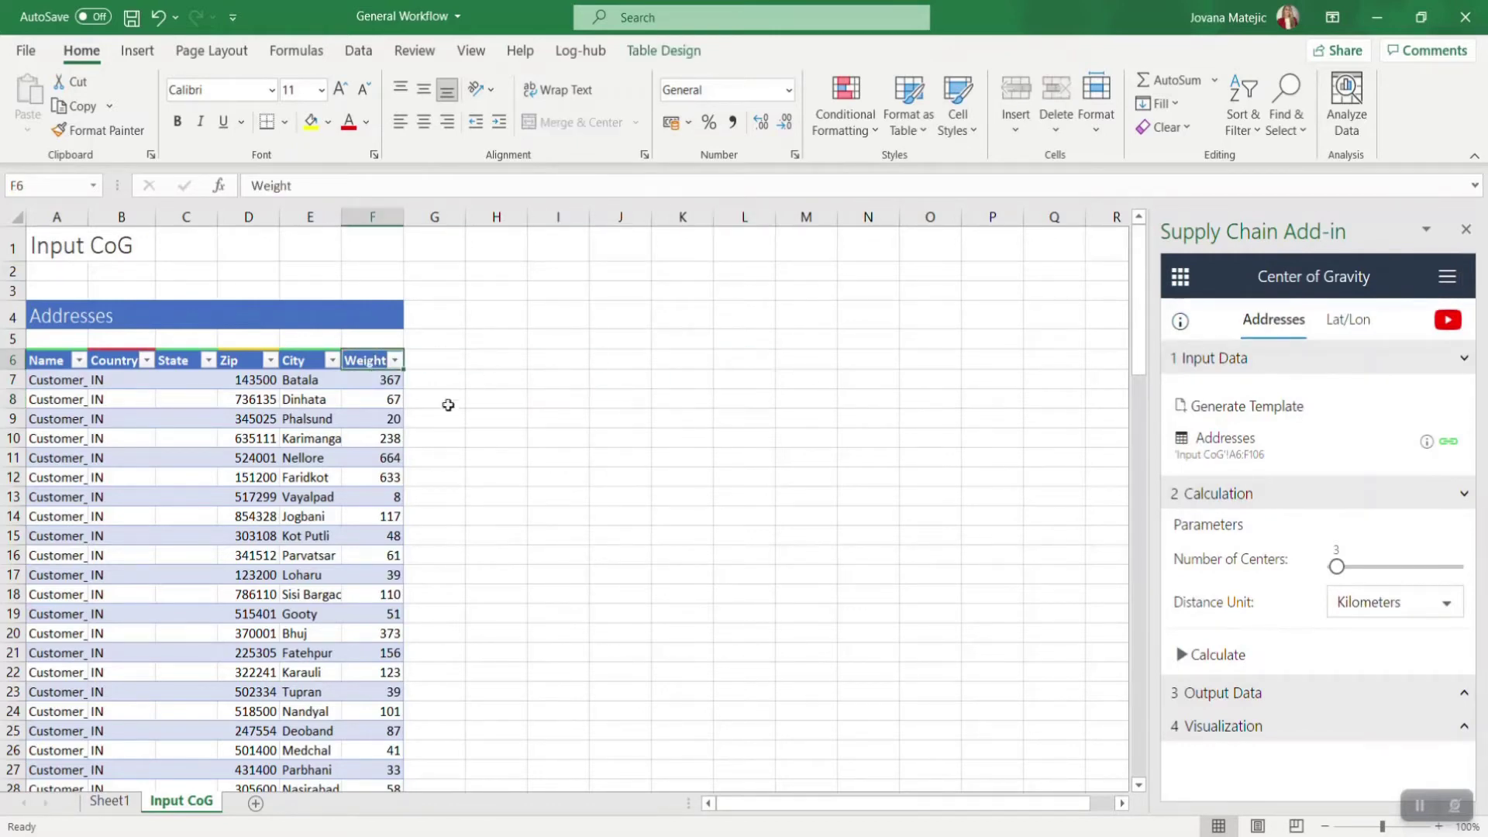
{"action": "left_click", "coordinate": [292, 184]}
{"action": "type", "text": "x"}
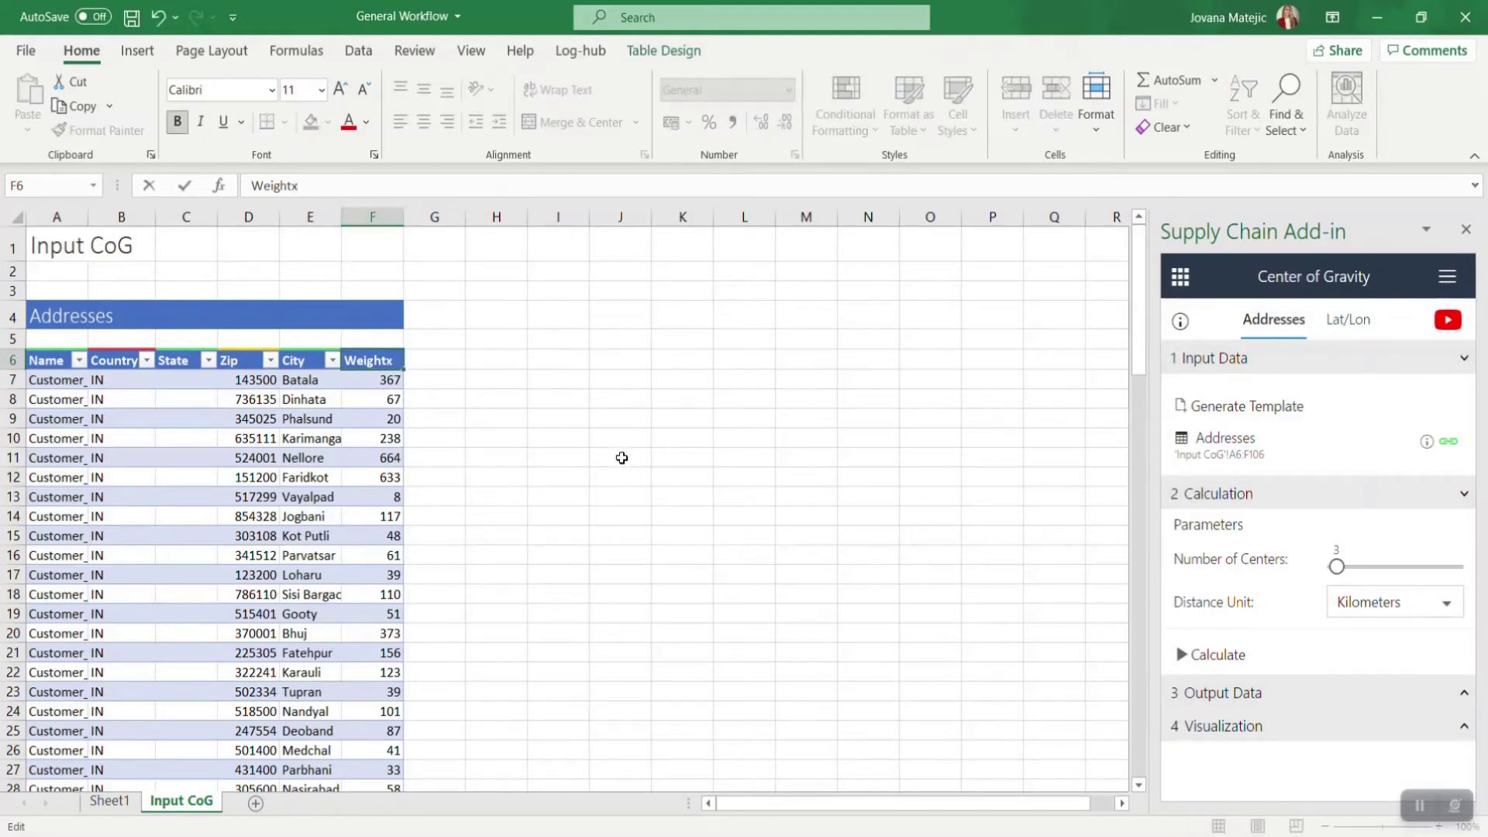
{"action": "left_click", "coordinate": [648, 474]}
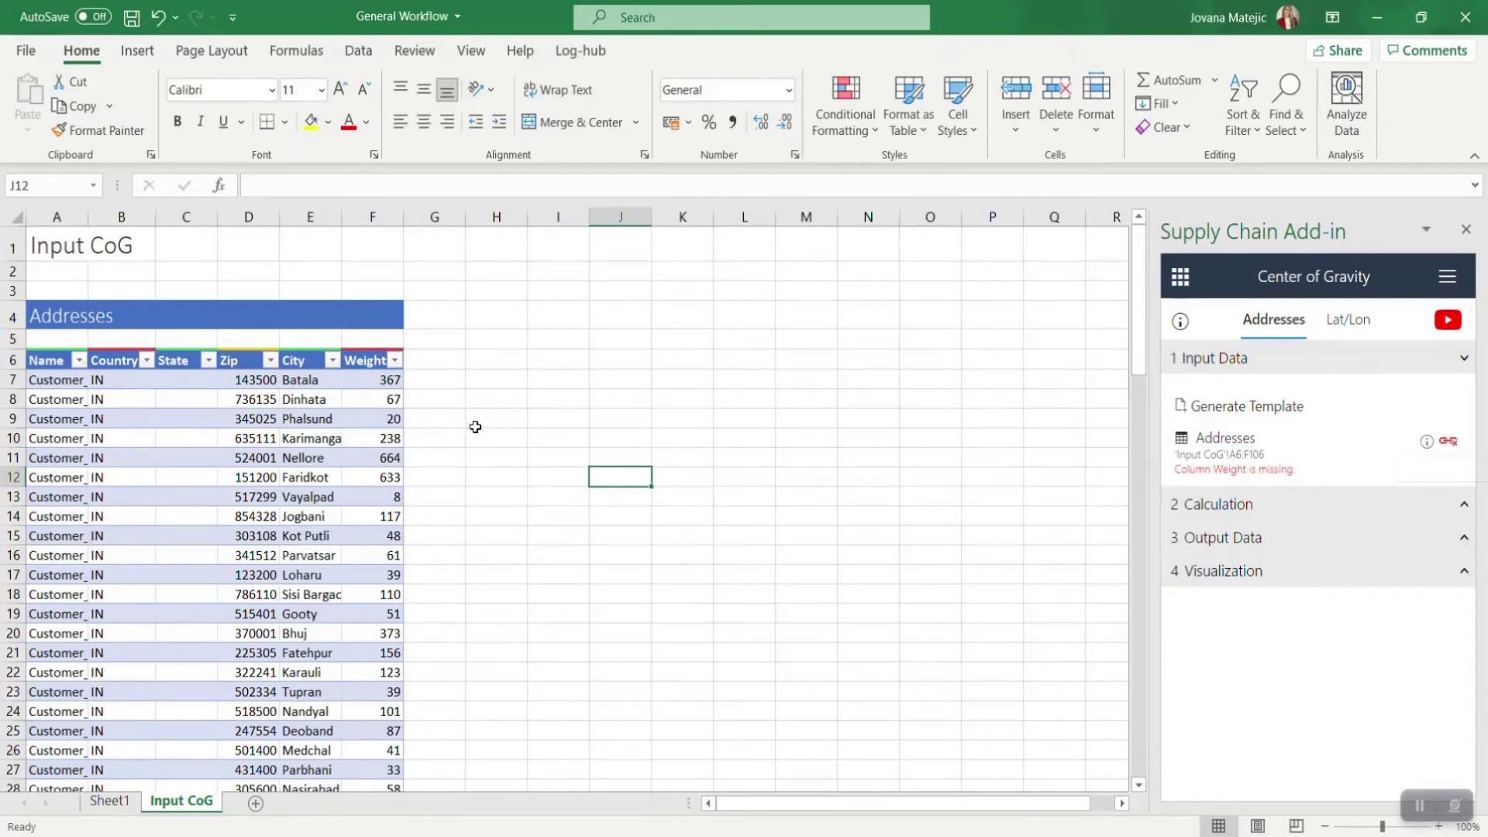
- Restore the F6 header to 'Weight' by removing the extra x
{"action": "left_click", "coordinate": [368, 359]}
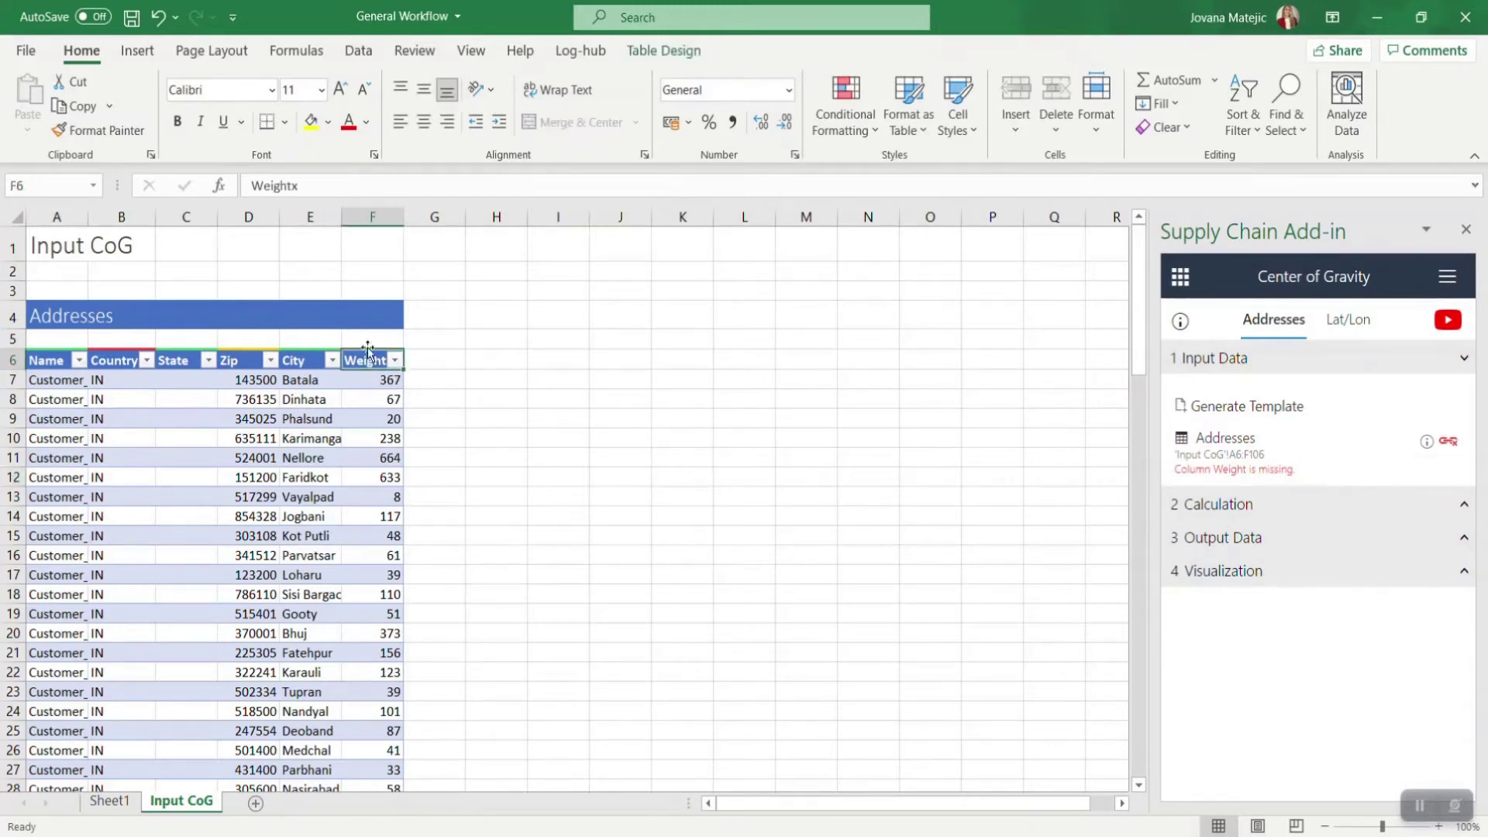
{"action": "left_click", "coordinate": [325, 186]}
{"action": "key", "text": "BackSpace"}
{"action": "left_click", "coordinate": [605, 396]}
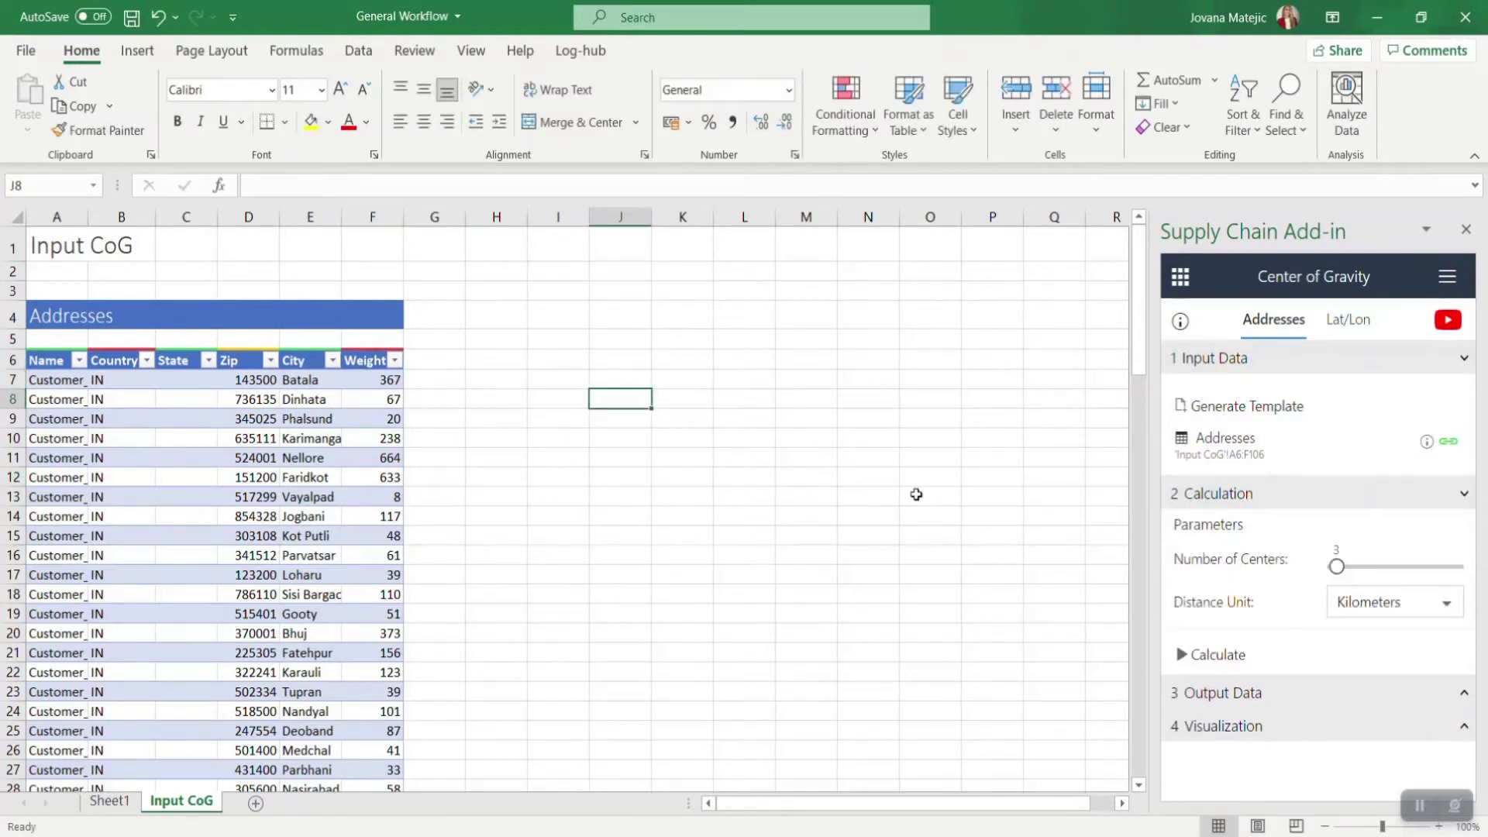
- Insert a new column before State with the header 'My data' in C6
{"action": "right_click", "coordinate": [218, 216]}
{"action": "left_click", "coordinate": [266, 385]}
{"action": "left_click", "coordinate": [191, 354]}
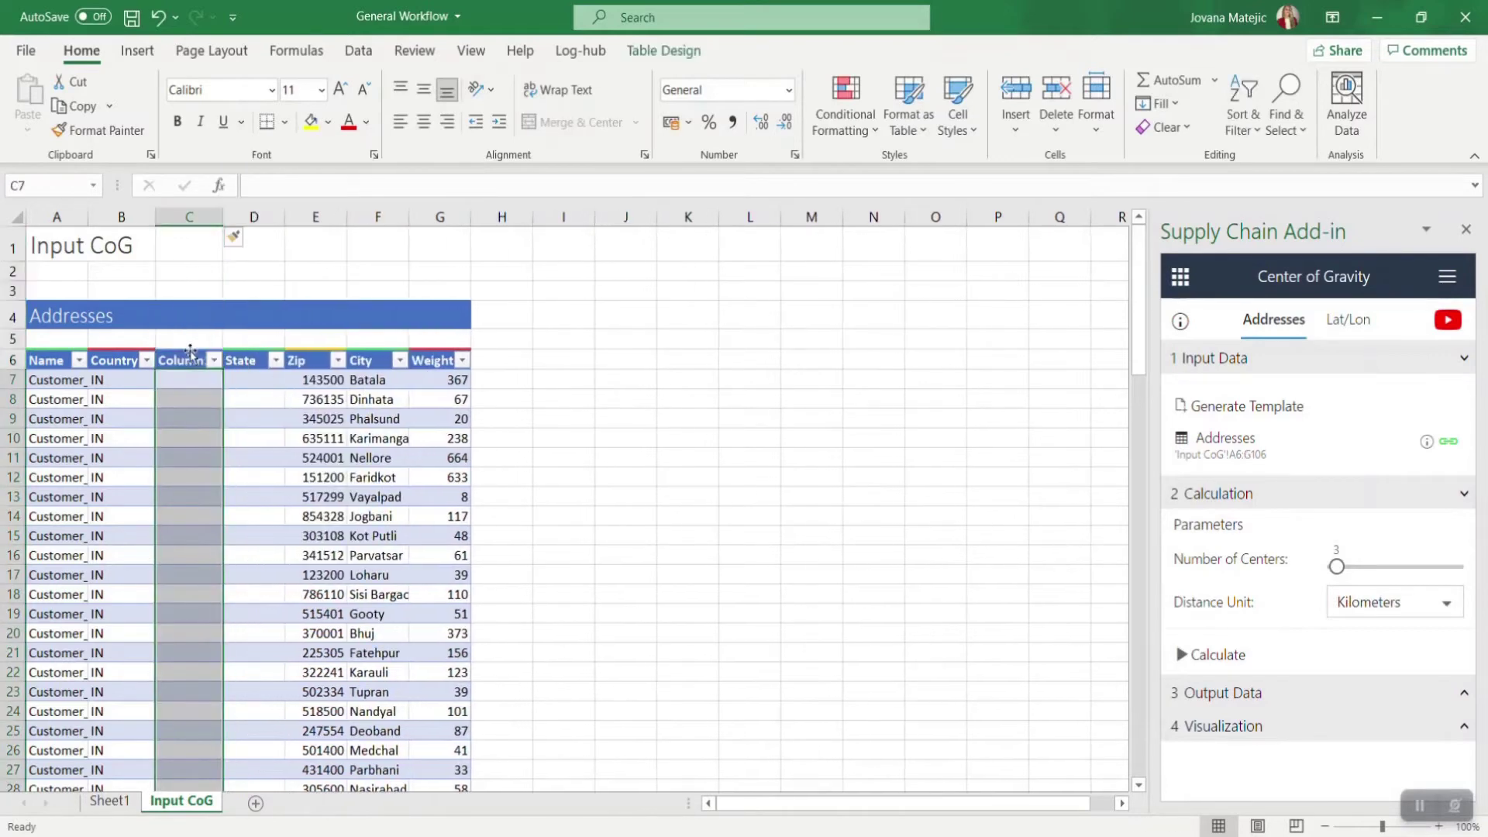
{"action": "type", "text": "My d"}
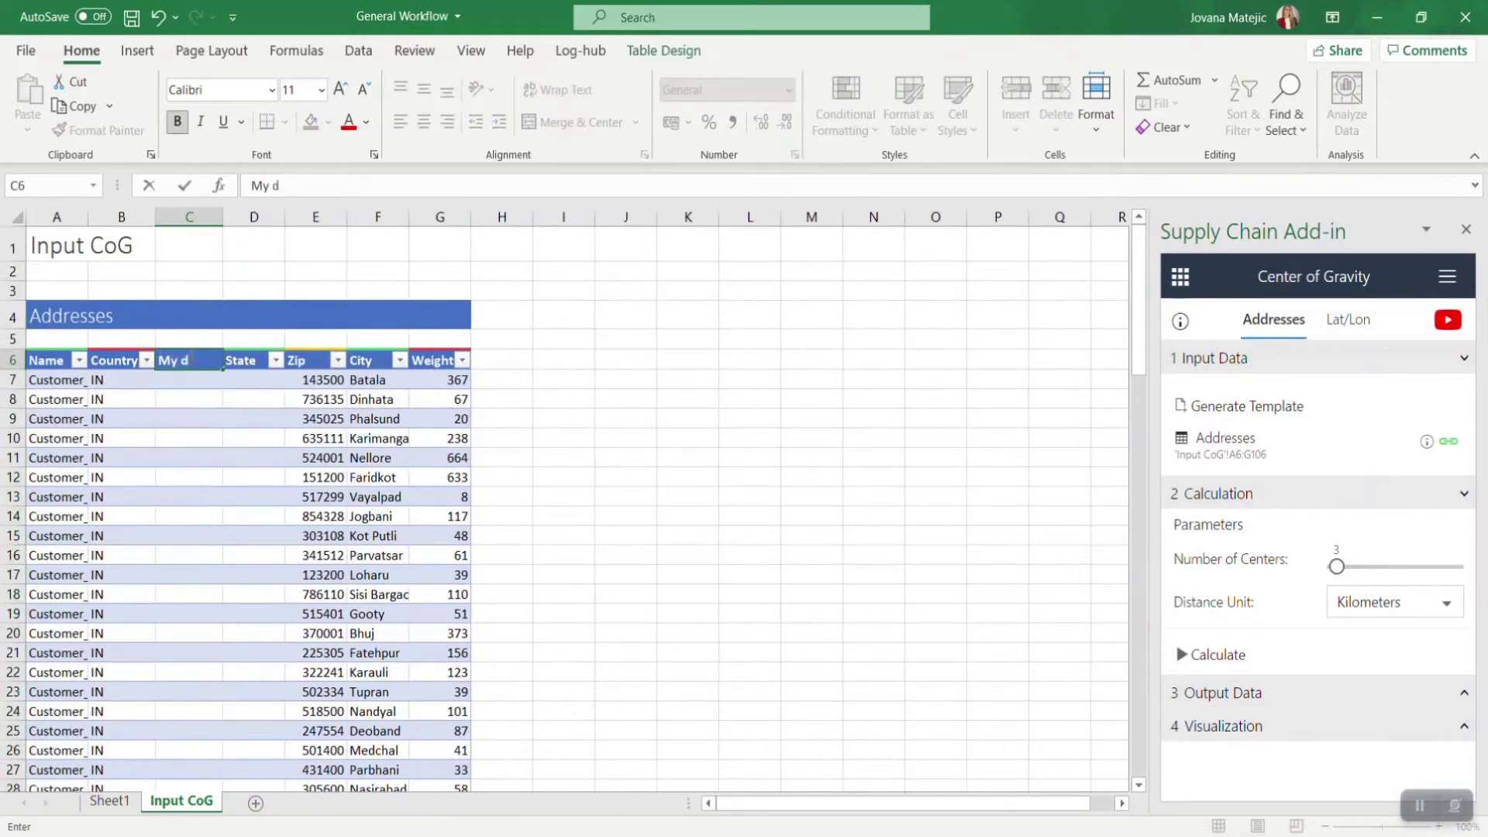
{"action": "type", "text": "ata"}
{"action": "left_click", "coordinate": [668, 401]}
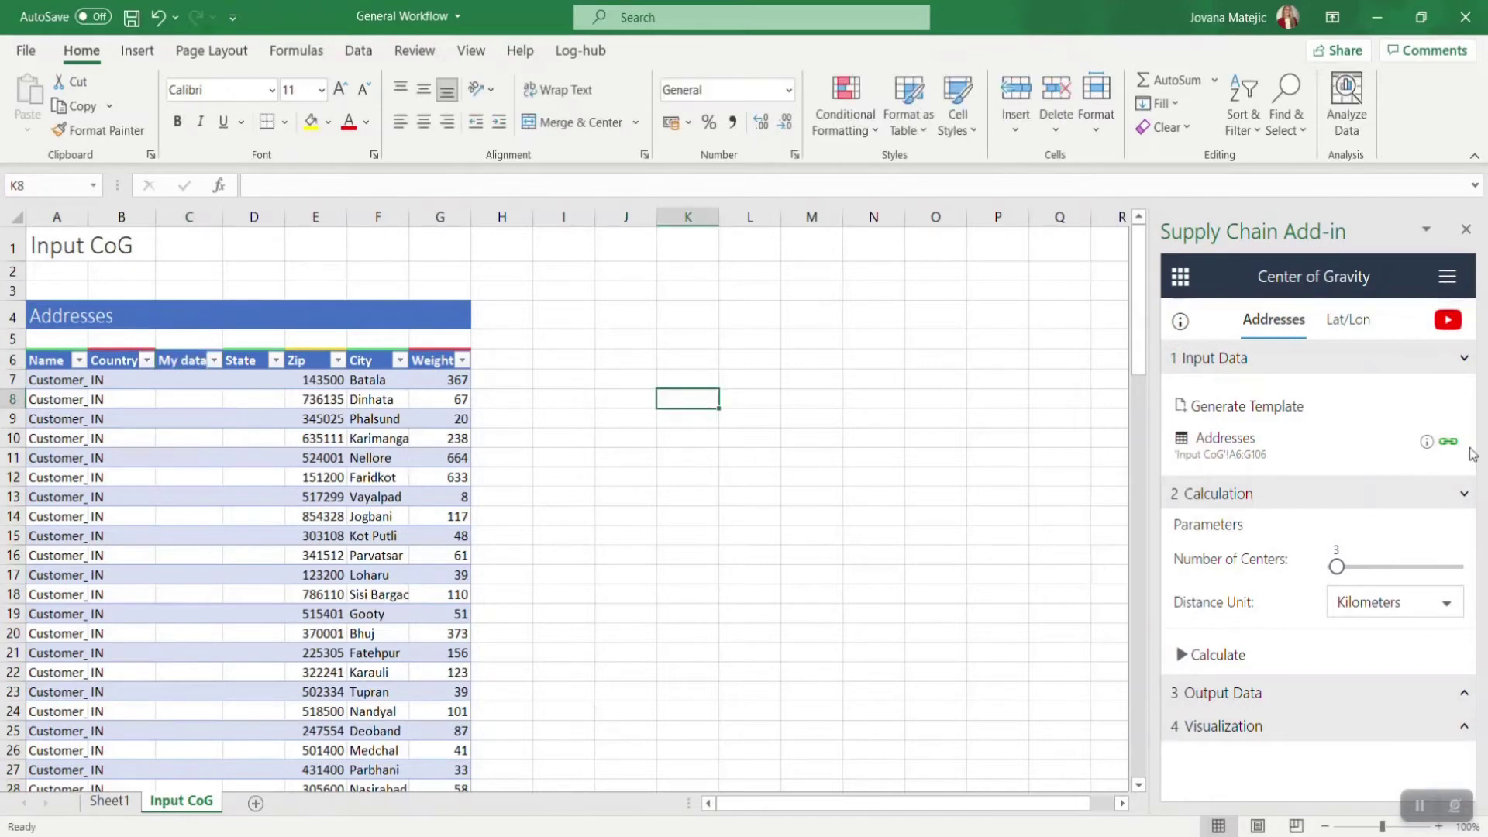
- Confirm in the Addresses input details that the table is still accepted
{"action": "left_click", "coordinate": [1427, 442]}
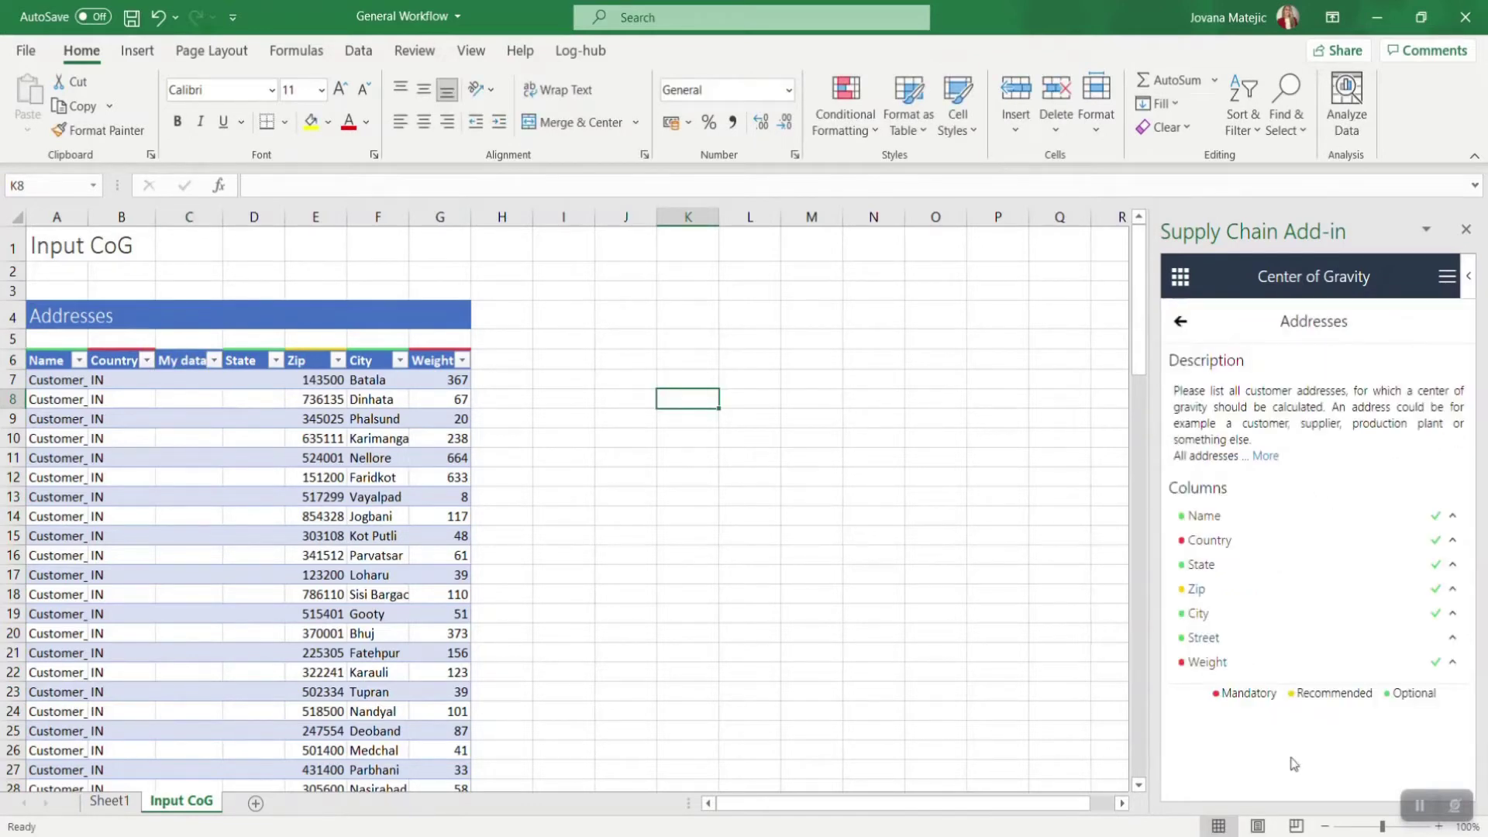
{"action": "left_click", "coordinate": [1181, 321]}
{"action": "left_click", "coordinate": [654, 474]}
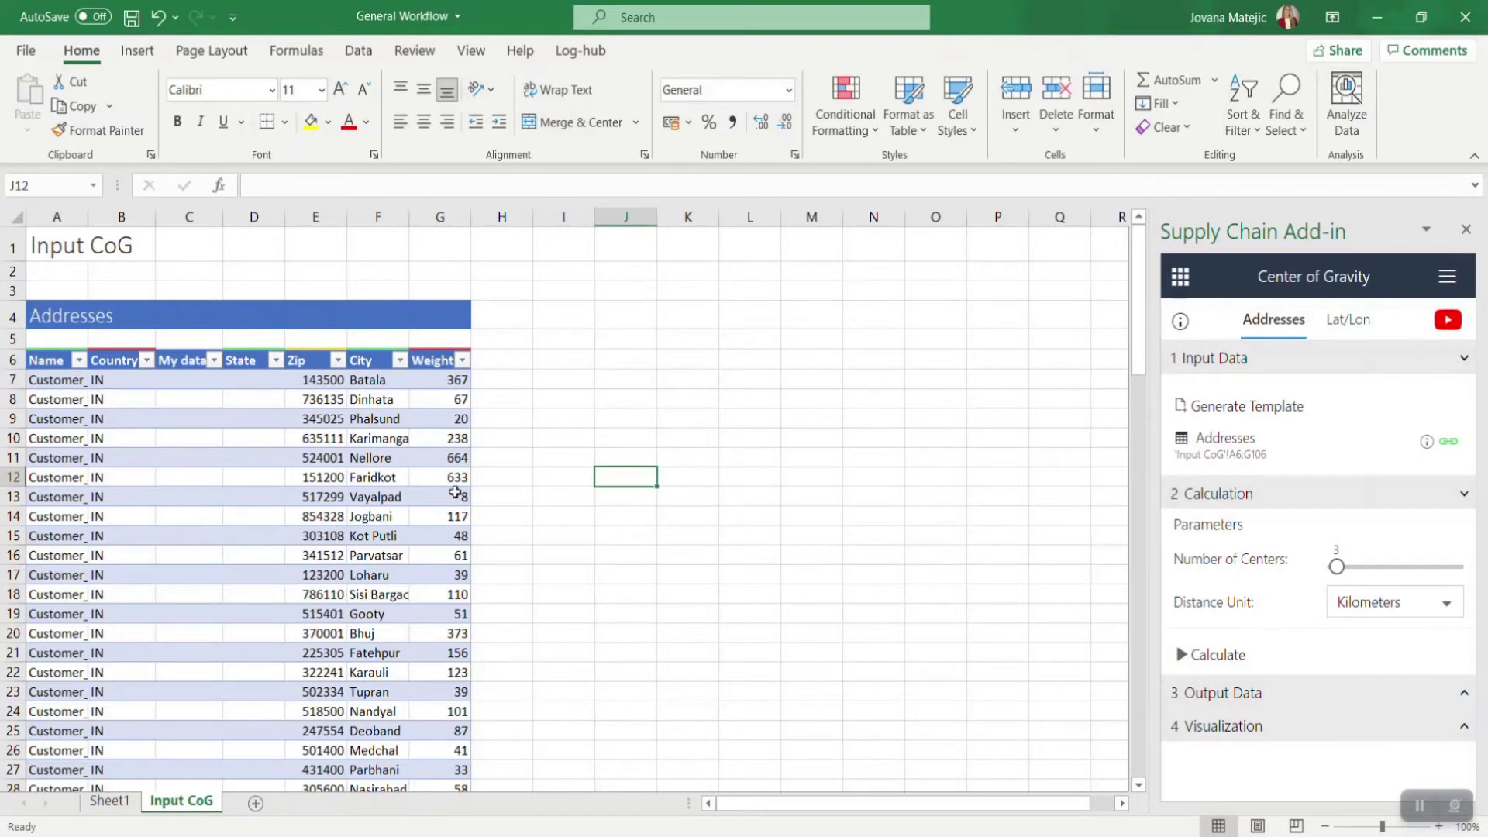
- Enter a text value in weight cell G104 to provoke the not-a-Float error
{"action": "scroll", "coordinate": [457, 495], "scroll_direction": "down", "scroll_amount": 20}
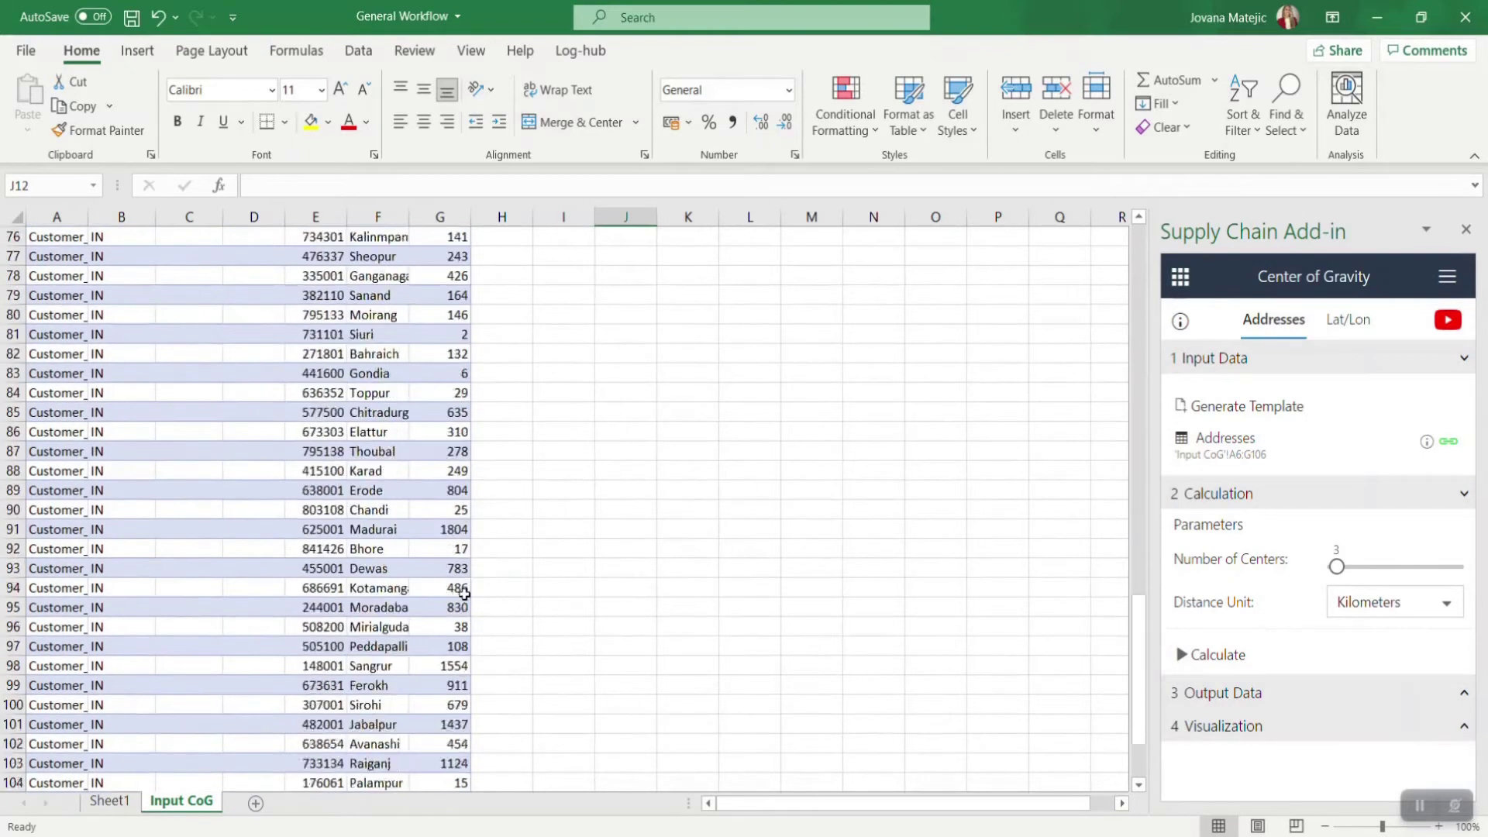
{"action": "scroll", "coordinate": [465, 594], "scroll_direction": "down", "scroll_amount": 1}
{"action": "left_click", "coordinate": [455, 607]}
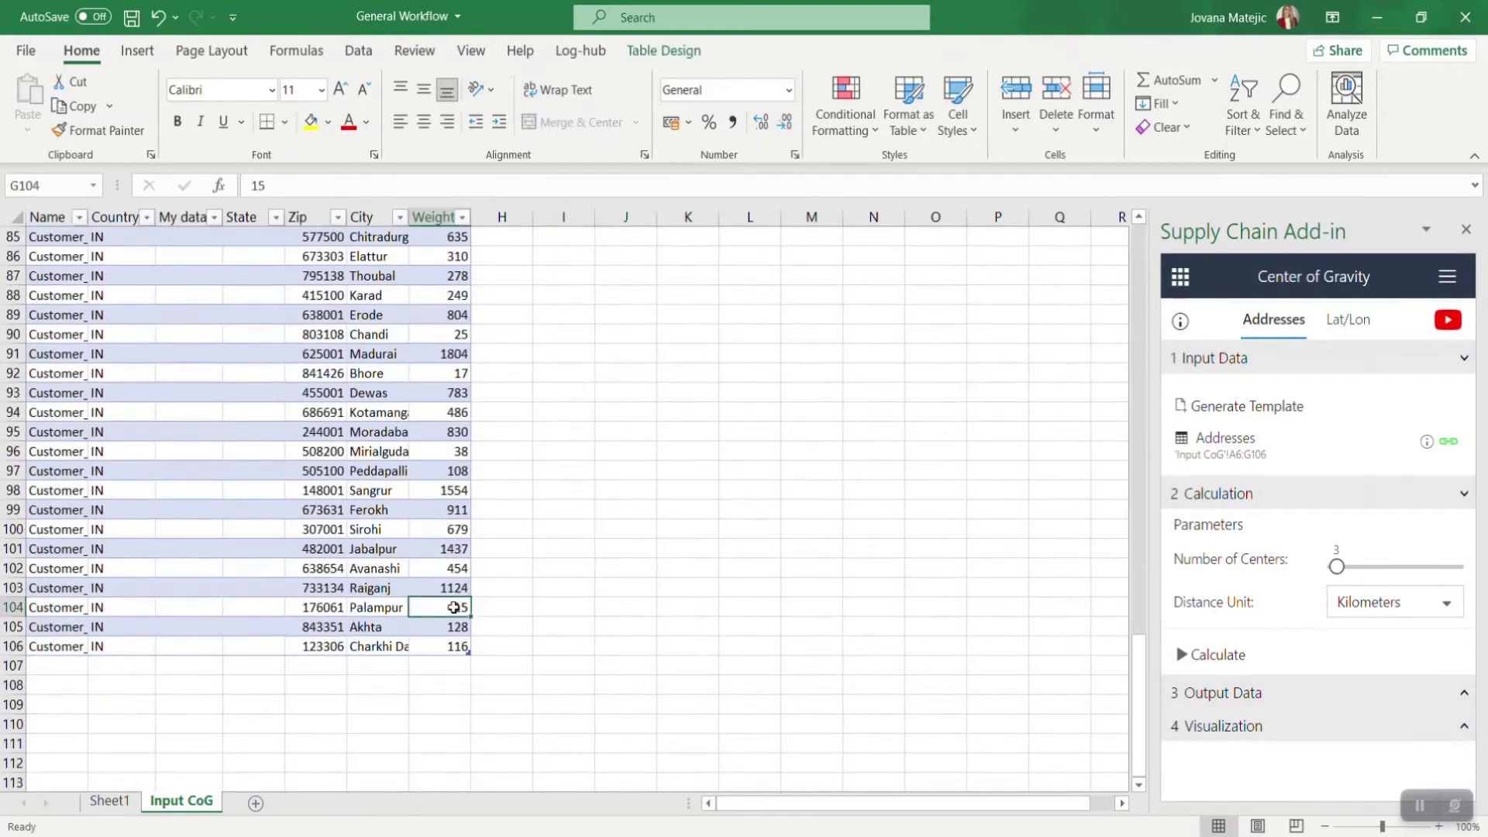
{"action": "type", "text": "text"}
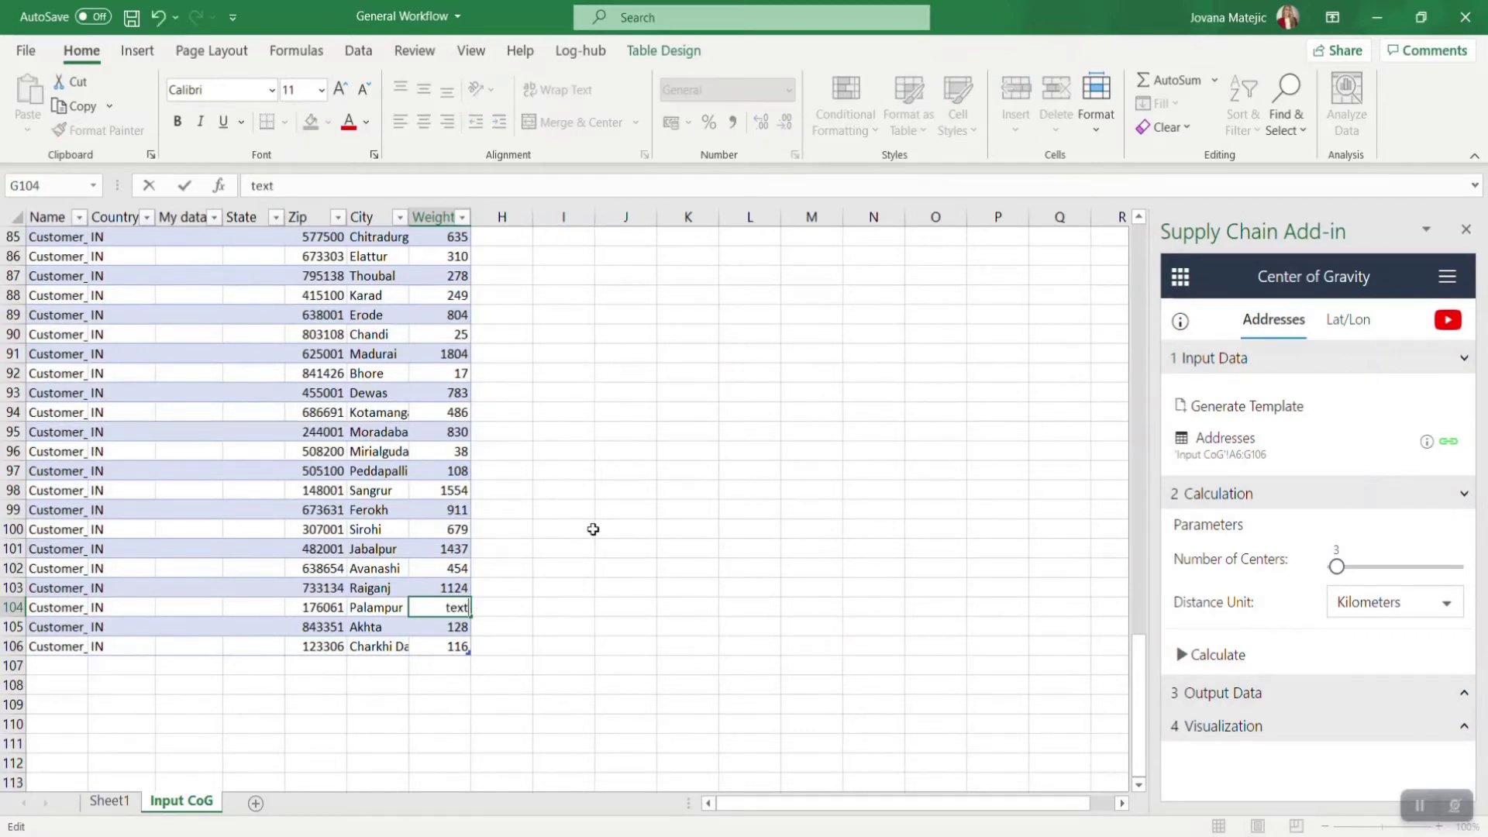
{"action": "left_click", "coordinate": [588, 527]}
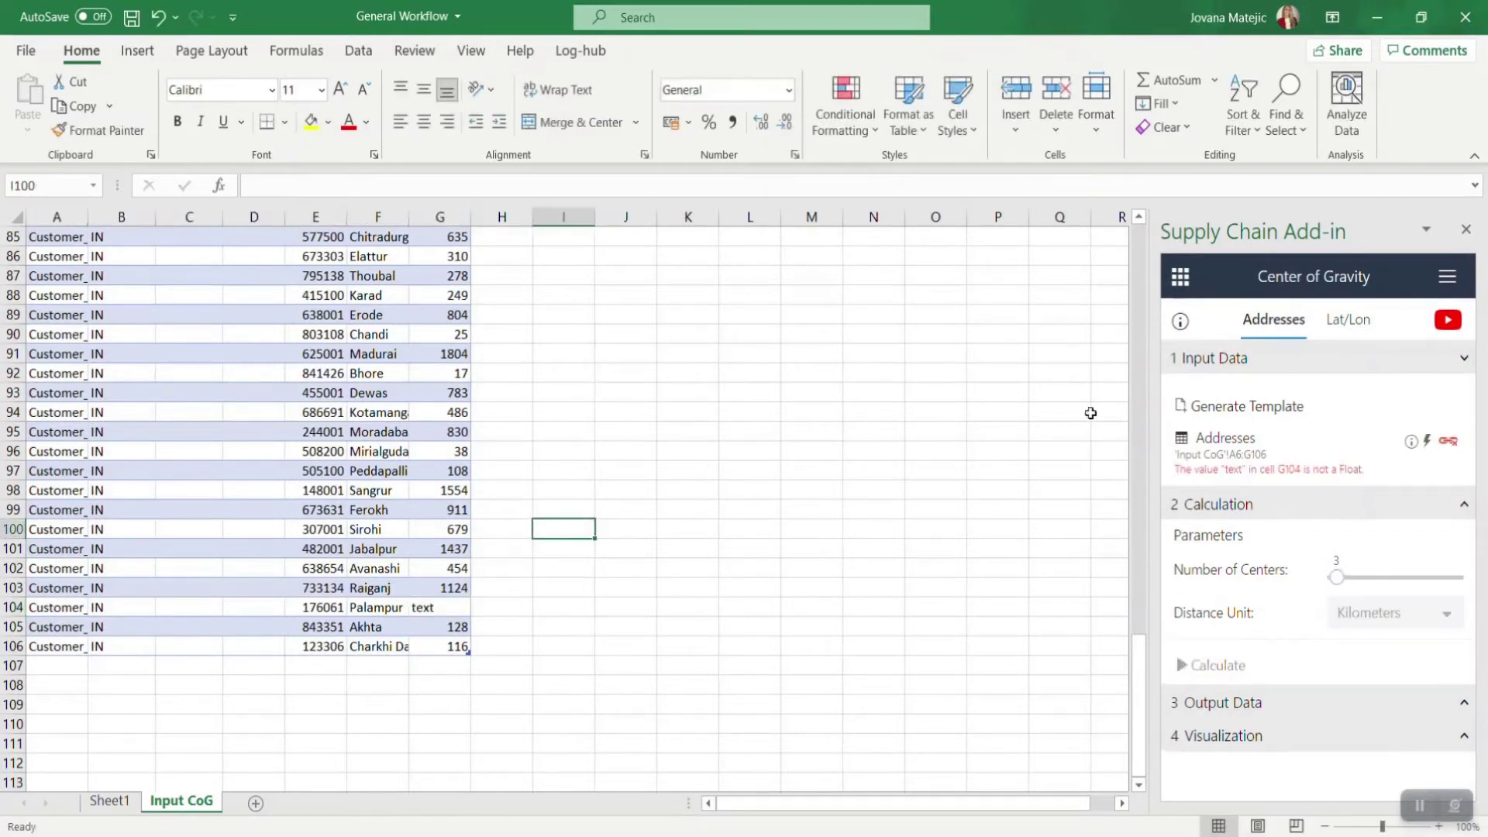
{"action": "scroll", "coordinate": [620, 502], "scroll_direction": "up", "scroll_amount": 20}
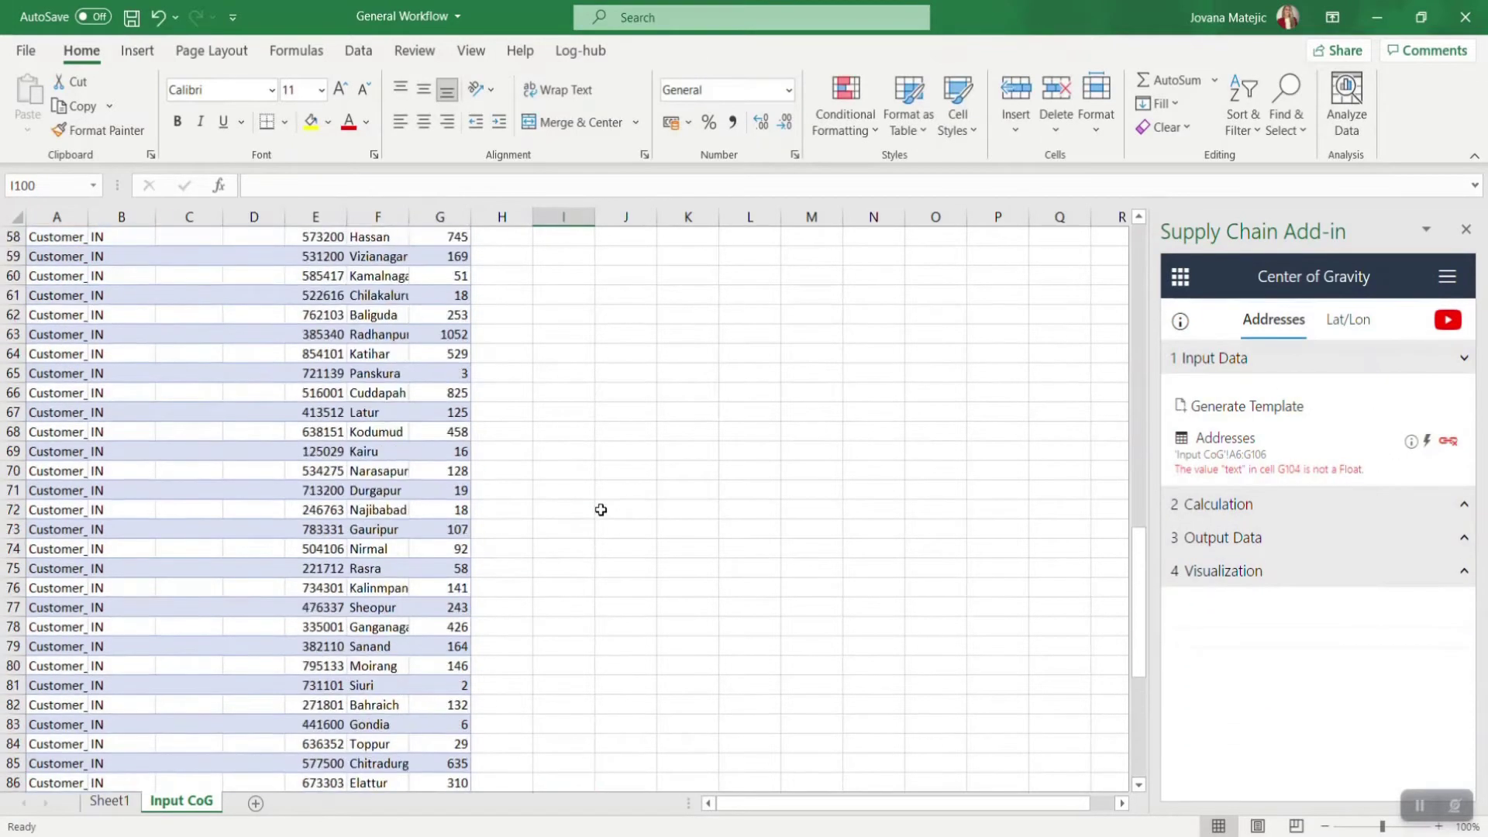
{"action": "scroll", "coordinate": [601, 509], "scroll_direction": "up", "scroll_amount": 4}
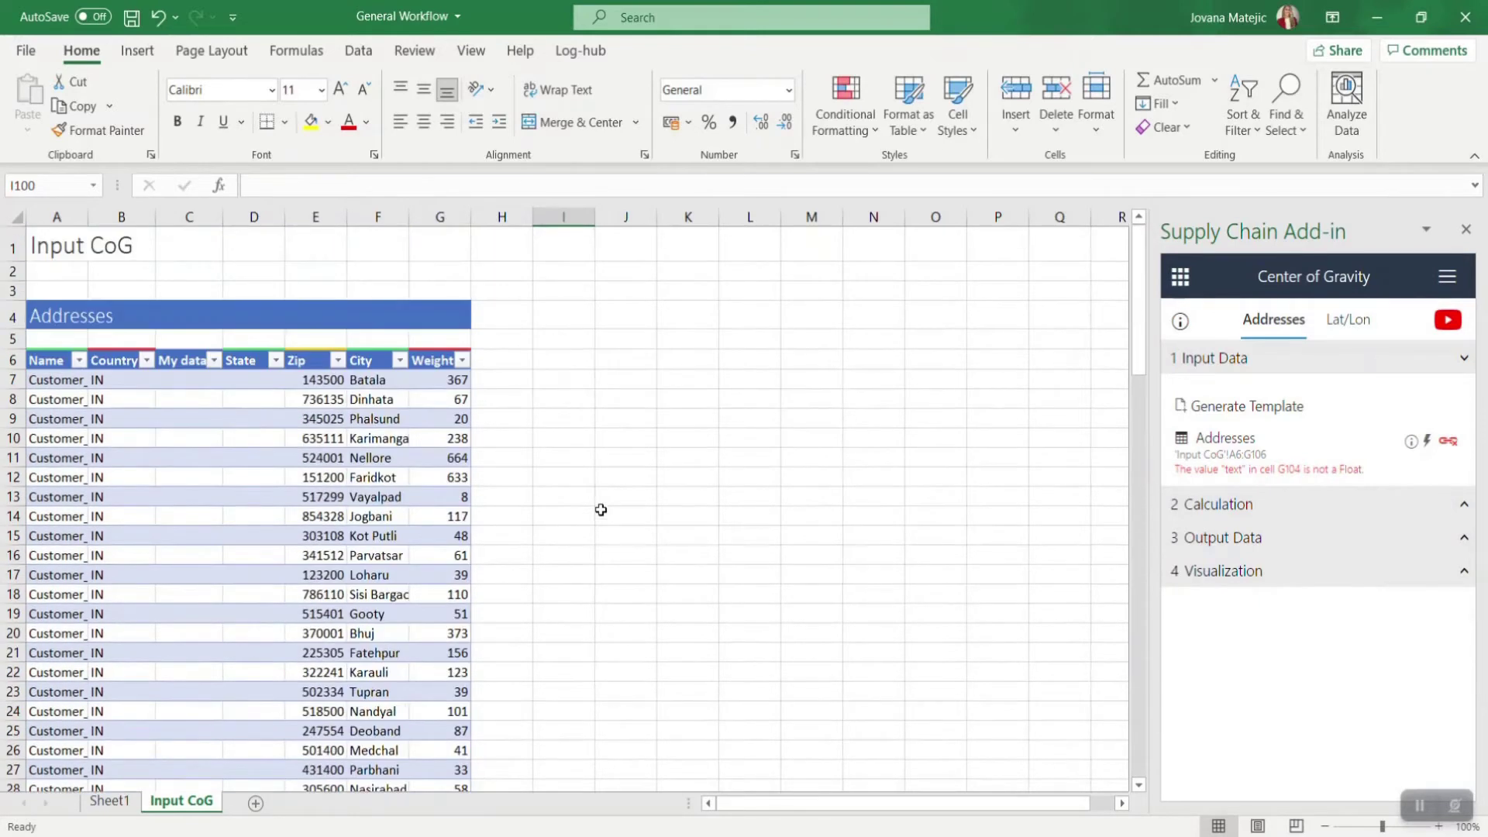
- Jump to the erroneous cell G104 and restore its weight to 15
{"action": "left_click", "coordinate": [1428, 442]}
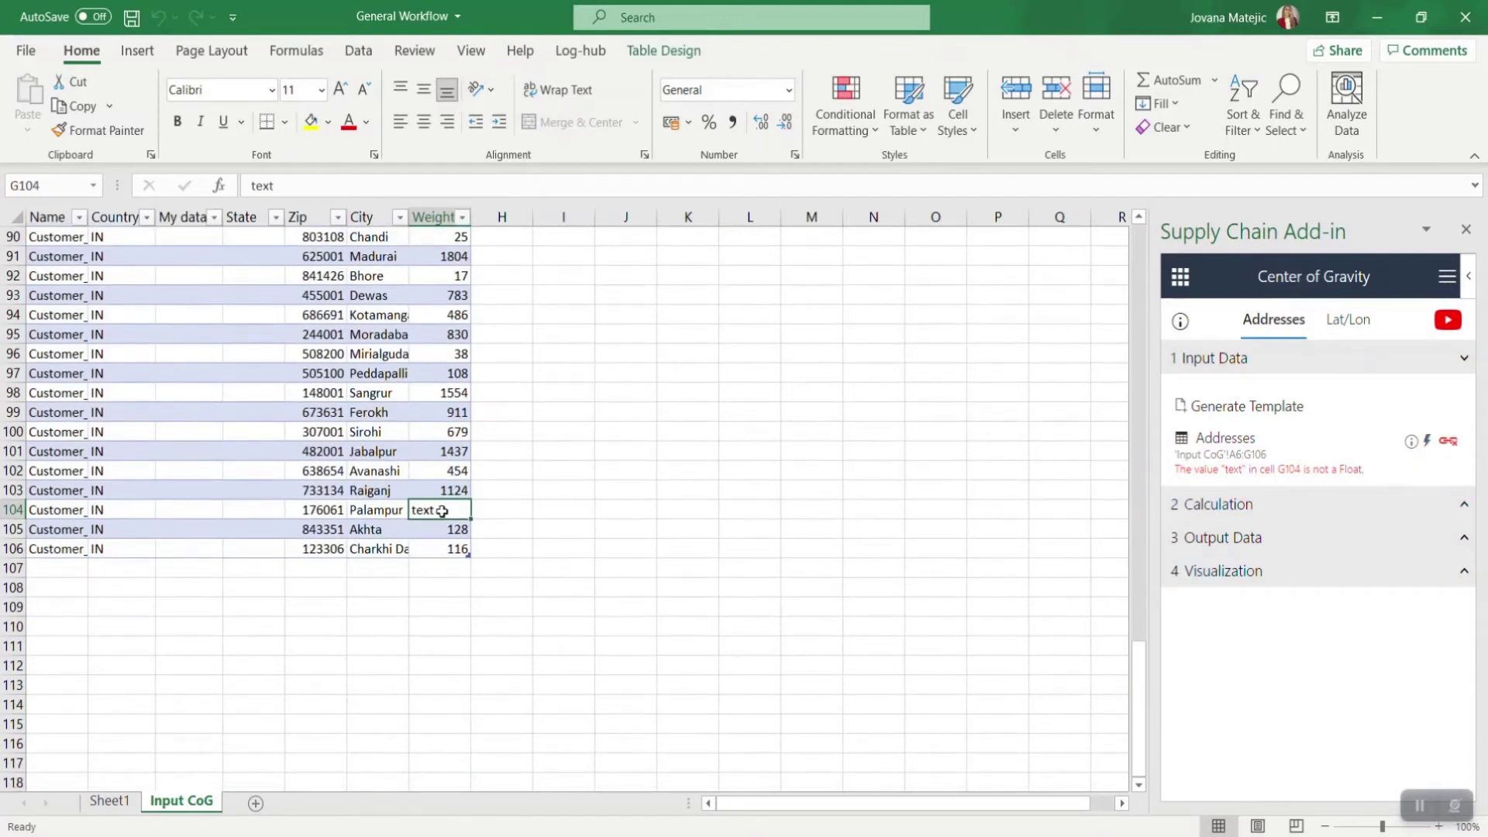
{"action": "double_click", "coordinate": [442, 511]}
{"action": "double_click", "coordinate": [422, 510]}
{"action": "type", "text": "15"}
{"action": "left_click", "coordinate": [641, 523]}
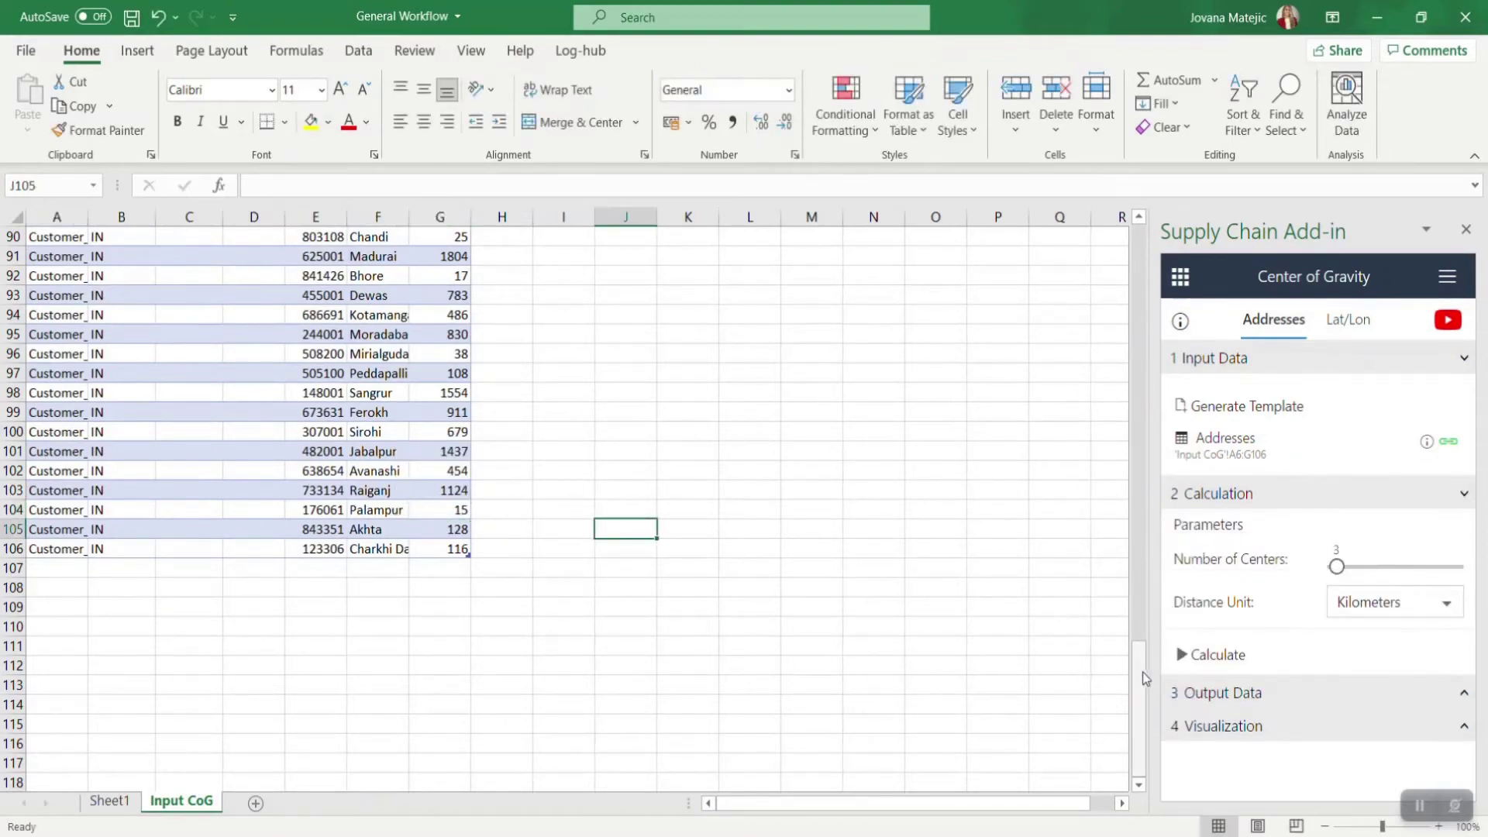
- Calculate the center of gravity for 7 centers with Kilometers as distance unit
{"action": "left_click_drag", "start_coordinate": [1141, 672], "coordinate": [1144, 258]}
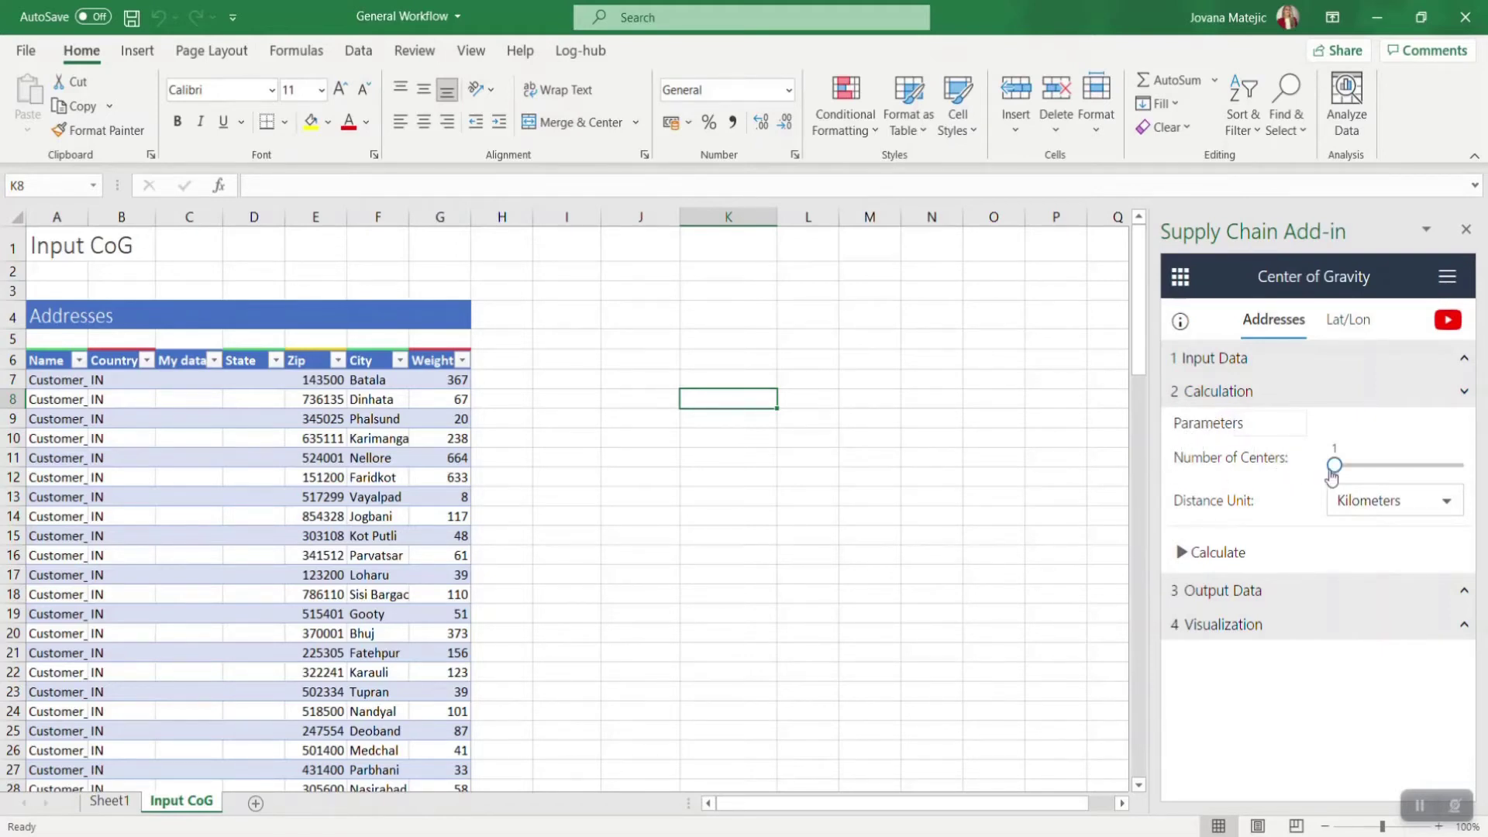
{"action": "mouse_move", "coordinate": [1335, 468]}
{"action": "left_mouse_down"}
{"action": "mouse_move", "coordinate": [1473, 475]}
{"action": "mouse_move", "coordinate": [1344, 488]}
{"action": "left_mouse_up"}
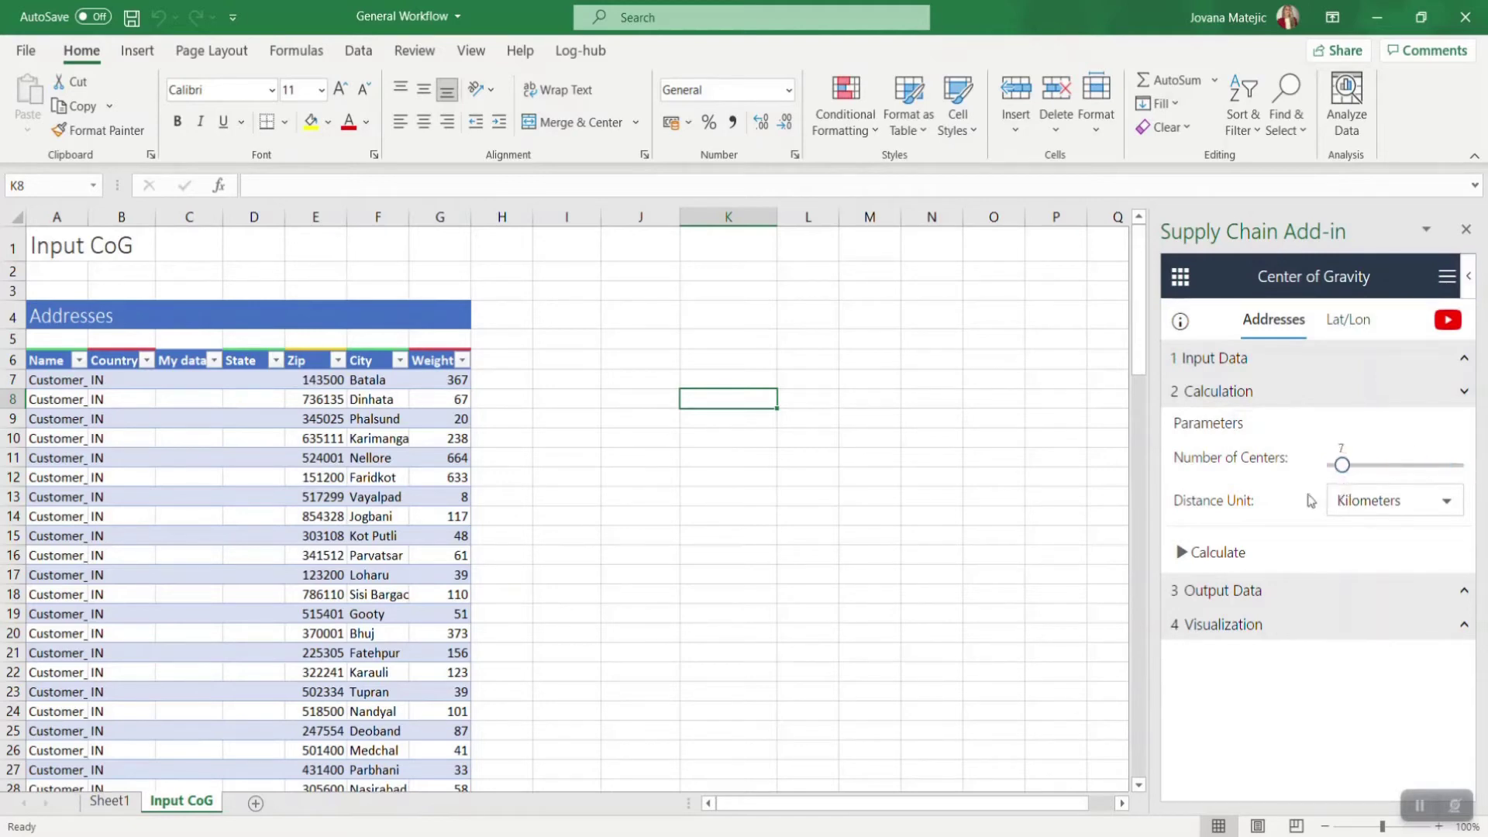
{"action": "left_click", "coordinate": [1378, 502]}
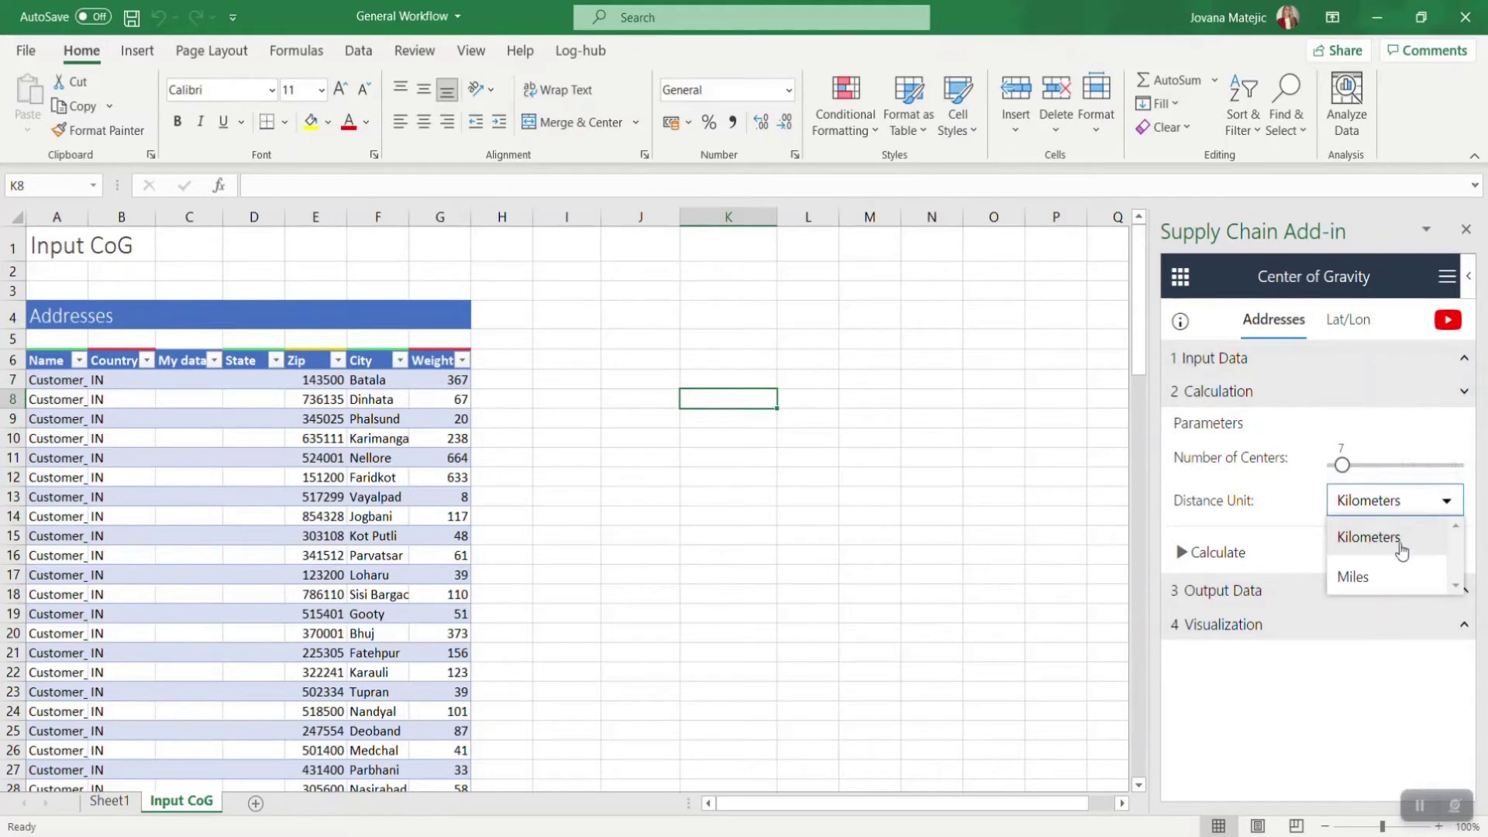
{"action": "left_click", "coordinate": [1401, 549]}
{"action": "left_click", "coordinate": [1232, 555]}
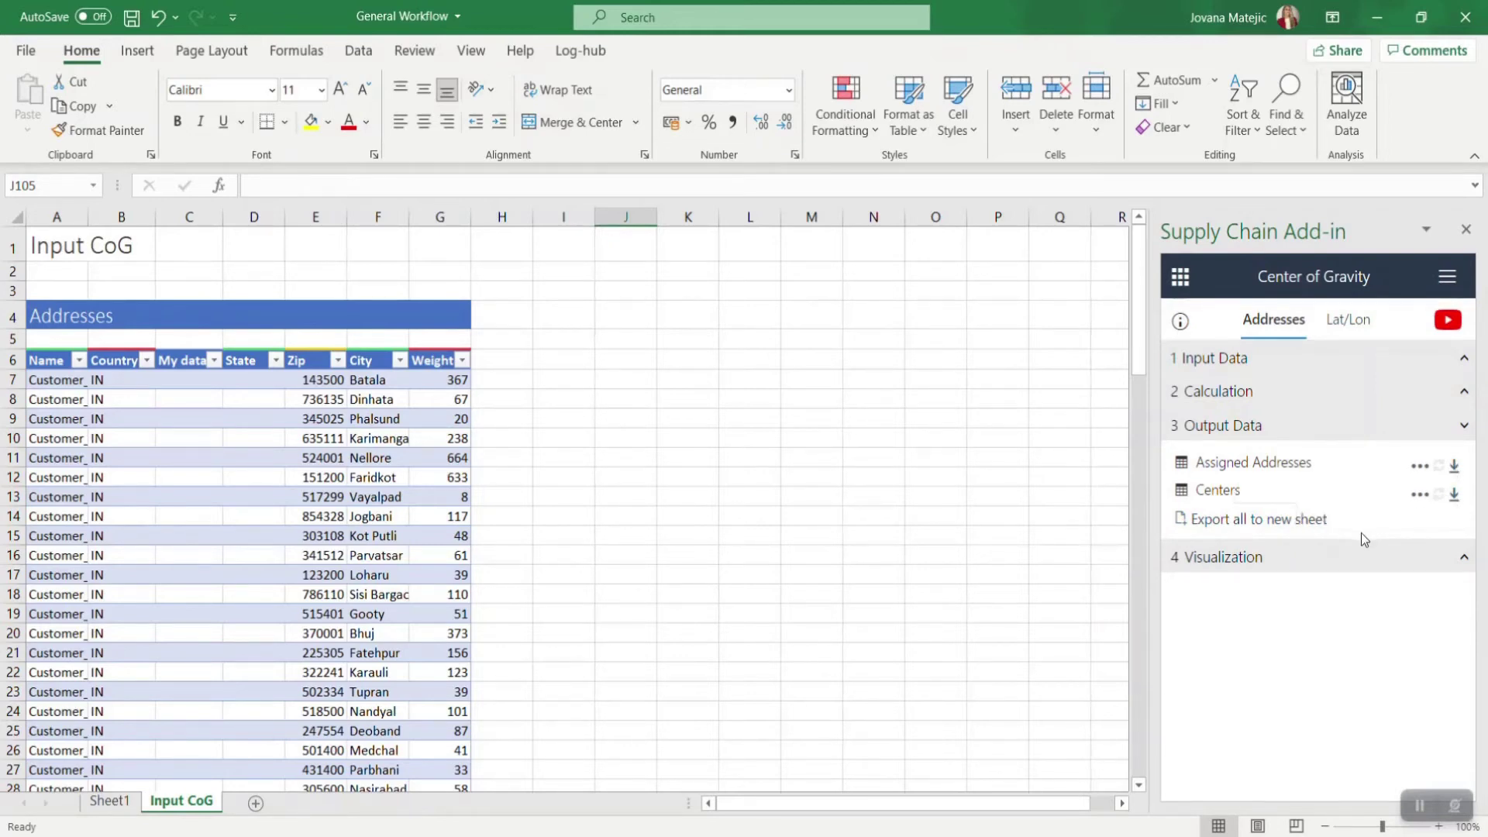
- Export all results to a new Output CoG sheet and review the Centers and Parameters tables
{"action": "left_click", "coordinate": [1266, 520]}
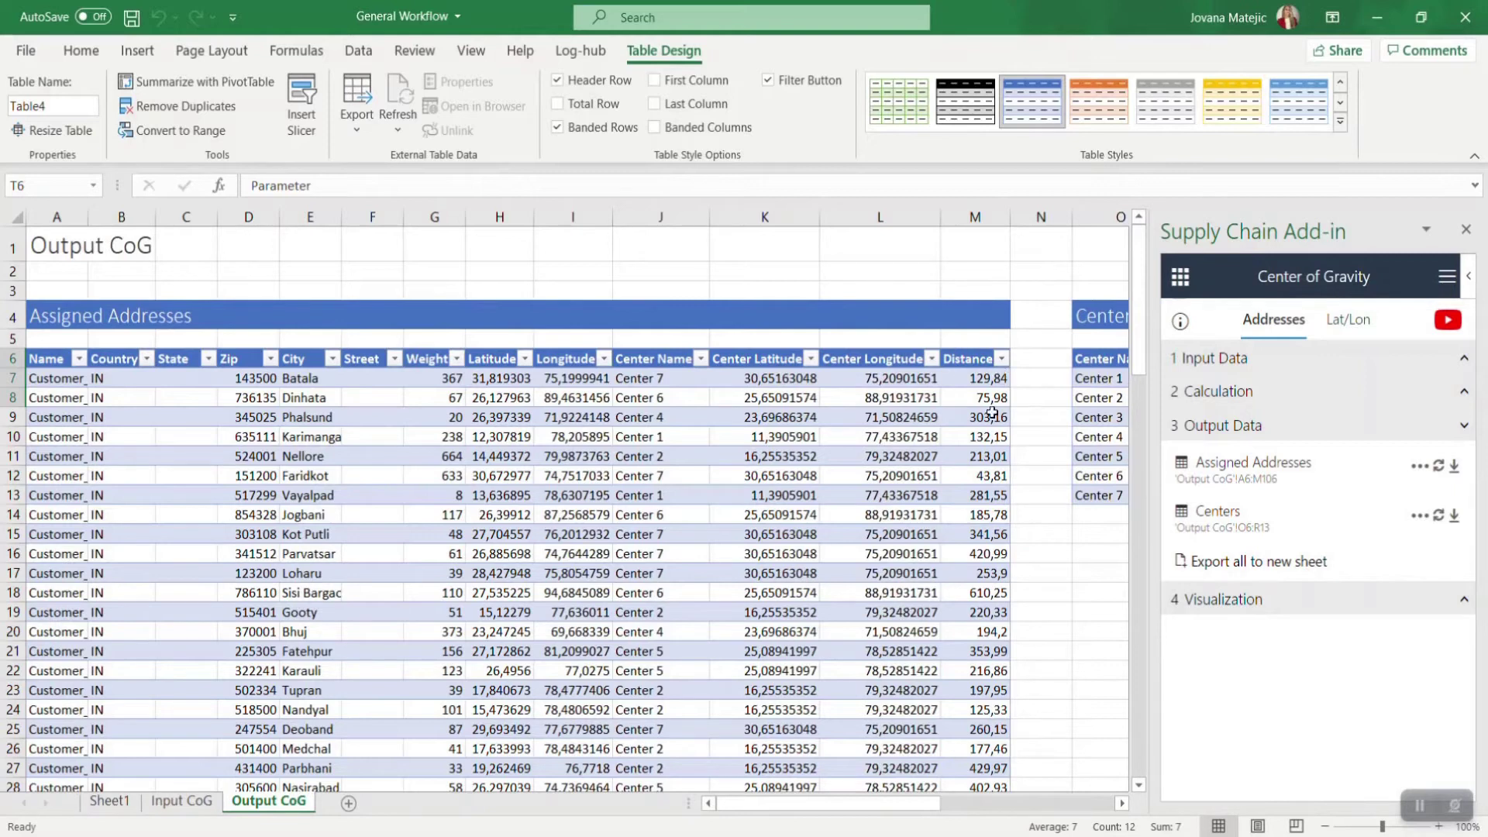
{"action": "left_click_drag", "start_coordinate": [886, 803], "coordinate": [1060, 783]}
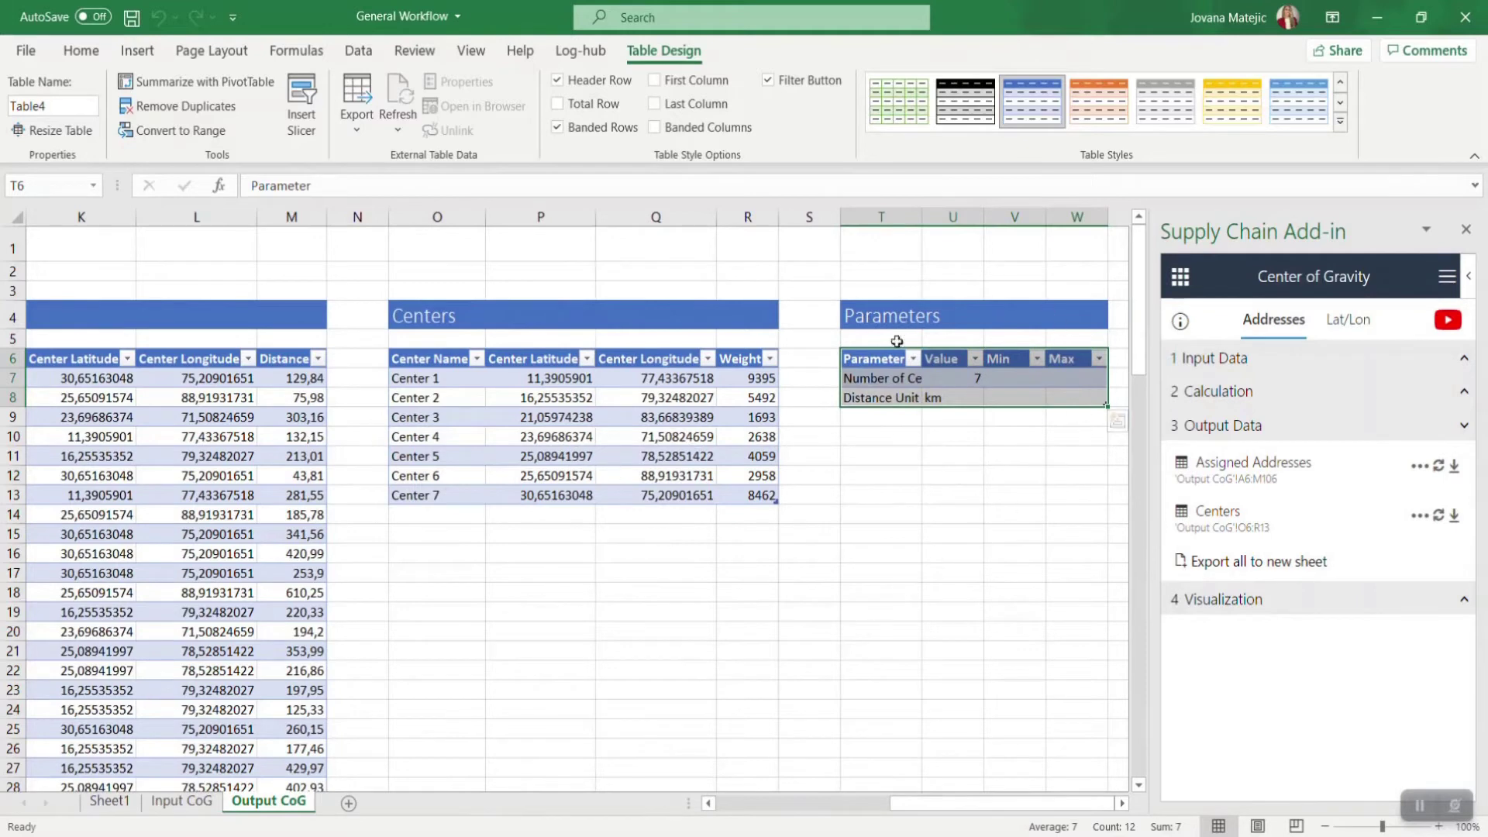
{"action": "left_click", "coordinate": [952, 493]}
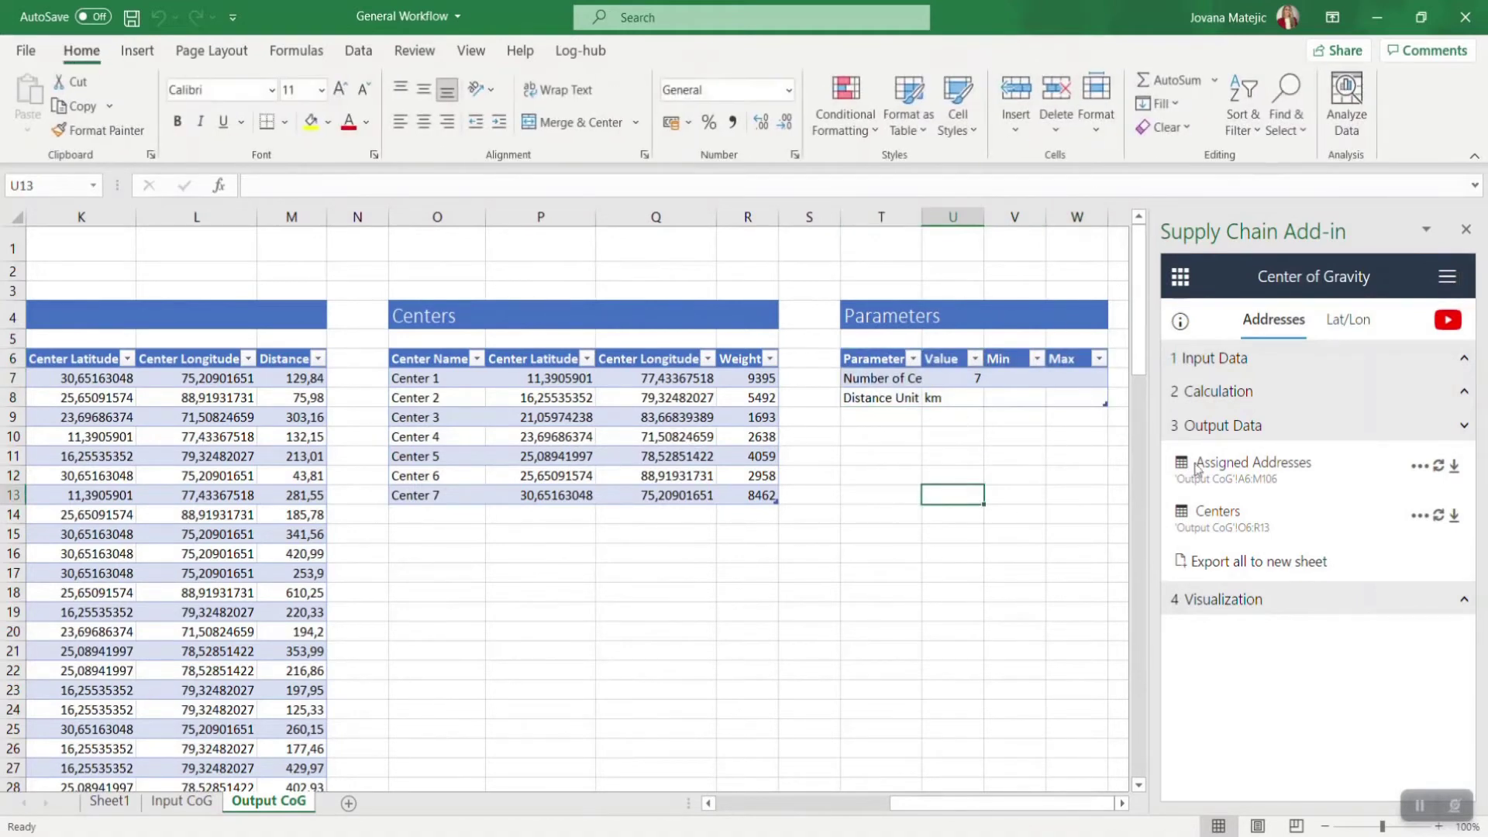
{"action": "left_click", "coordinate": [1463, 391]}
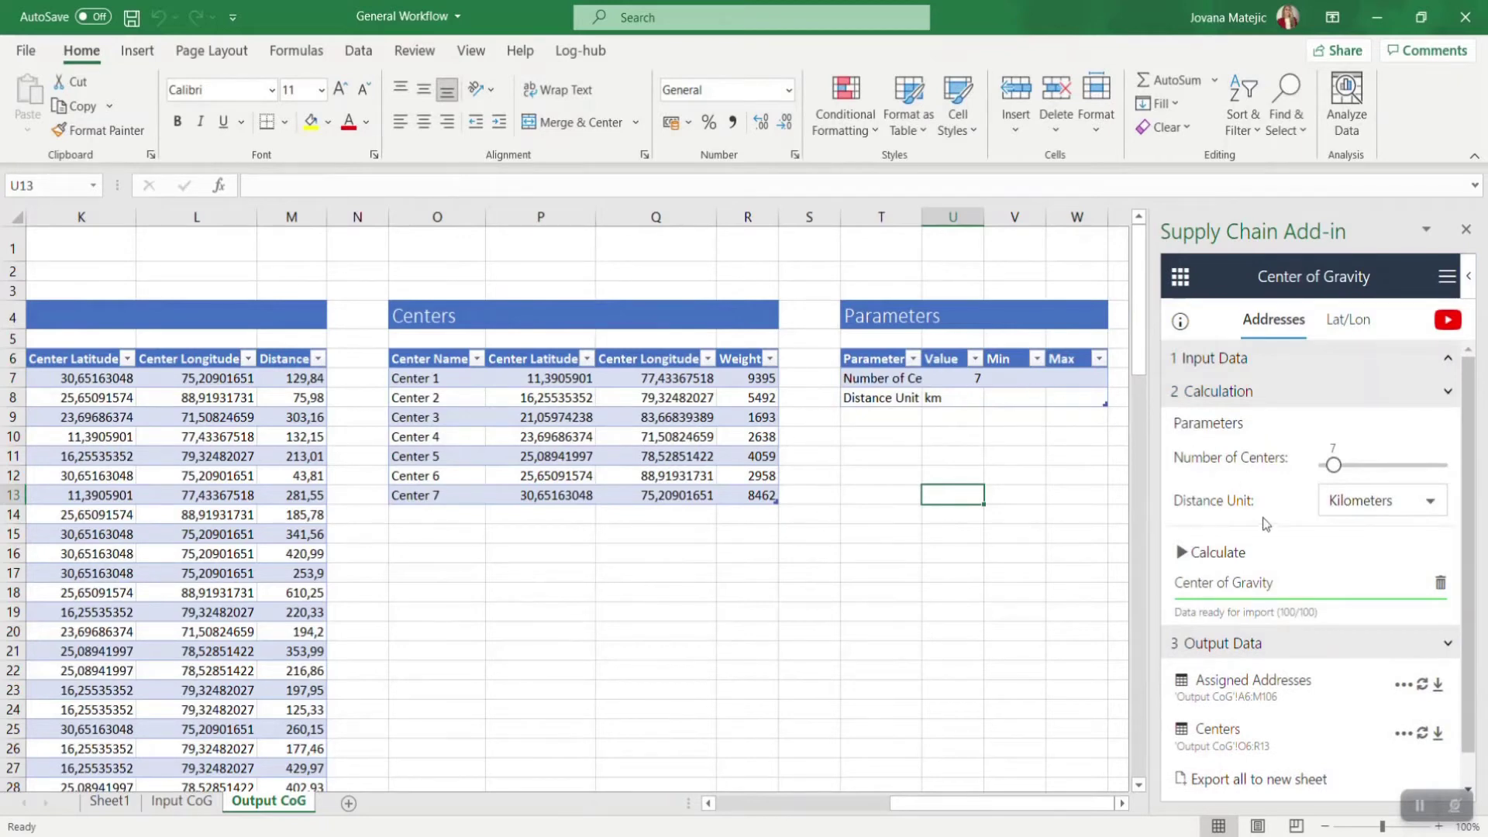
- Exclude City, Street and Distance from the Assigned Addresses export columns
{"action": "scroll", "coordinate": [1289, 575], "scroll_direction": "down", "scroll_amount": 1}
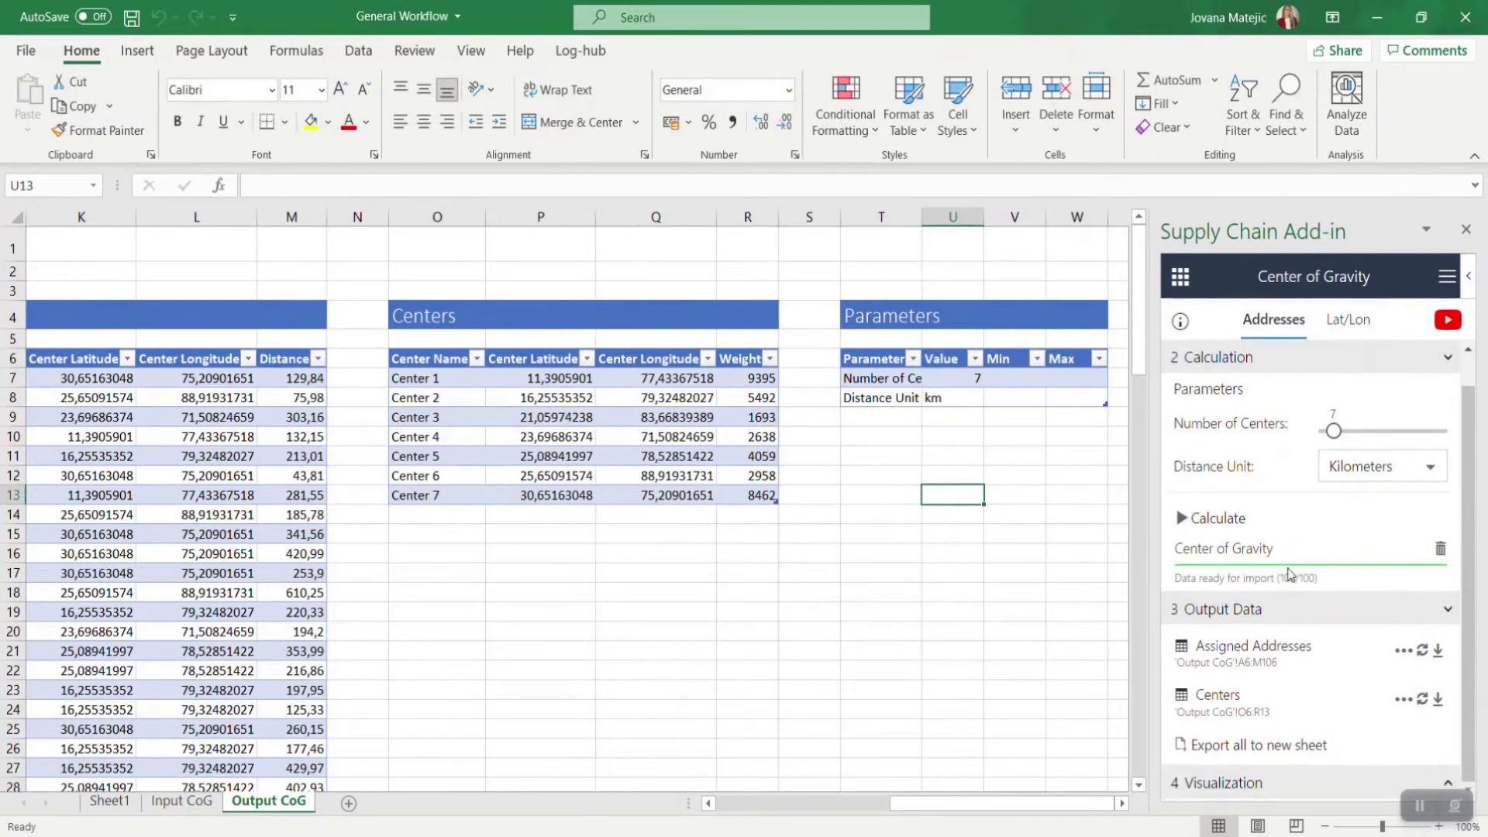
{"action": "left_click", "coordinate": [1404, 652]}
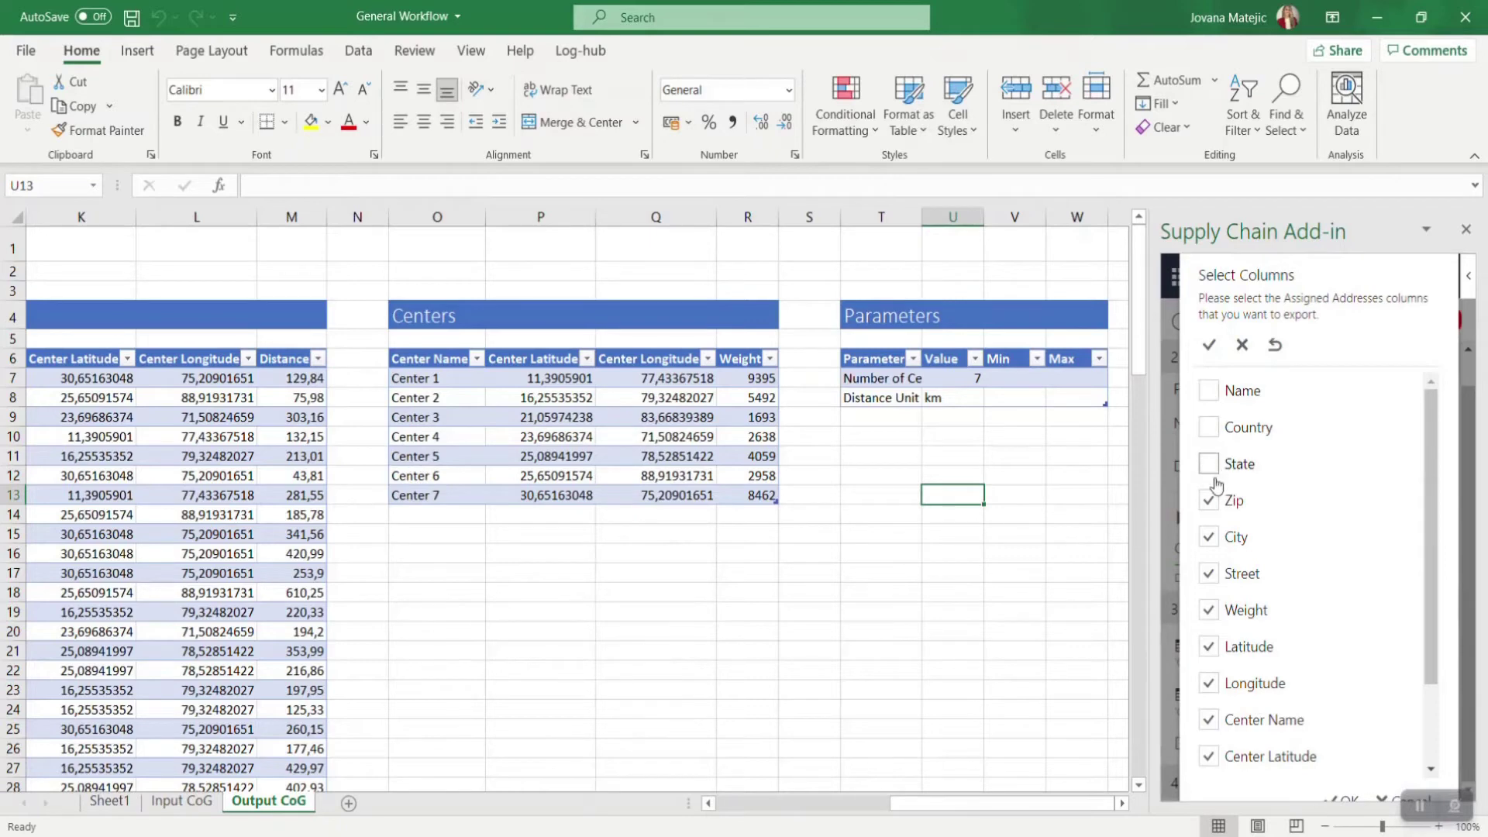
{"action": "left_click", "coordinate": [1209, 537]}
{"action": "left_click", "coordinate": [1209, 574]}
{"action": "scroll", "coordinate": [1293, 623], "scroll_direction": "down", "scroll_amount": 3}
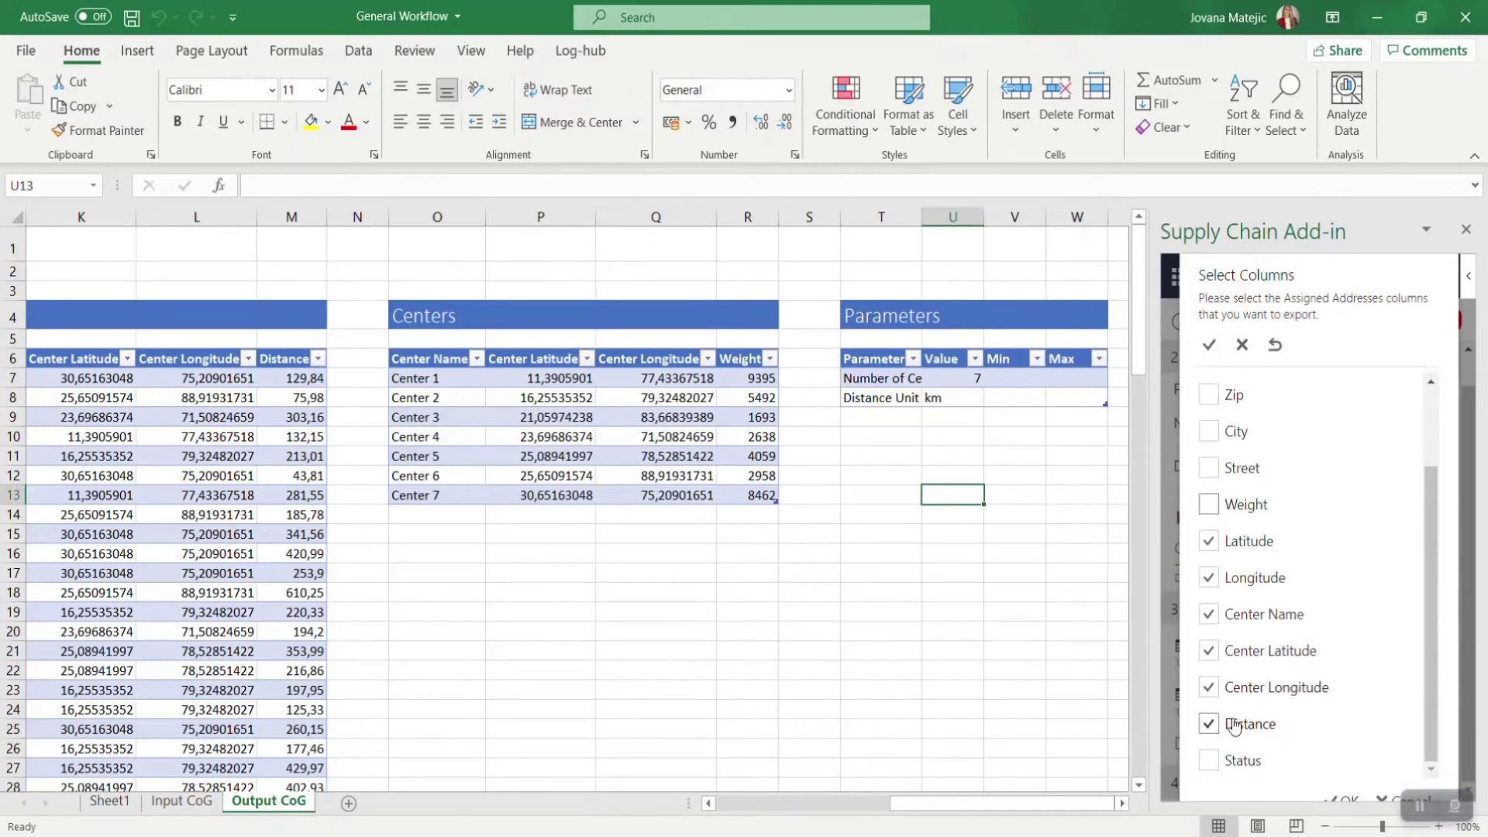
{"action": "left_click", "coordinate": [1209, 726]}
{"action": "left_click", "coordinate": [1348, 799]}
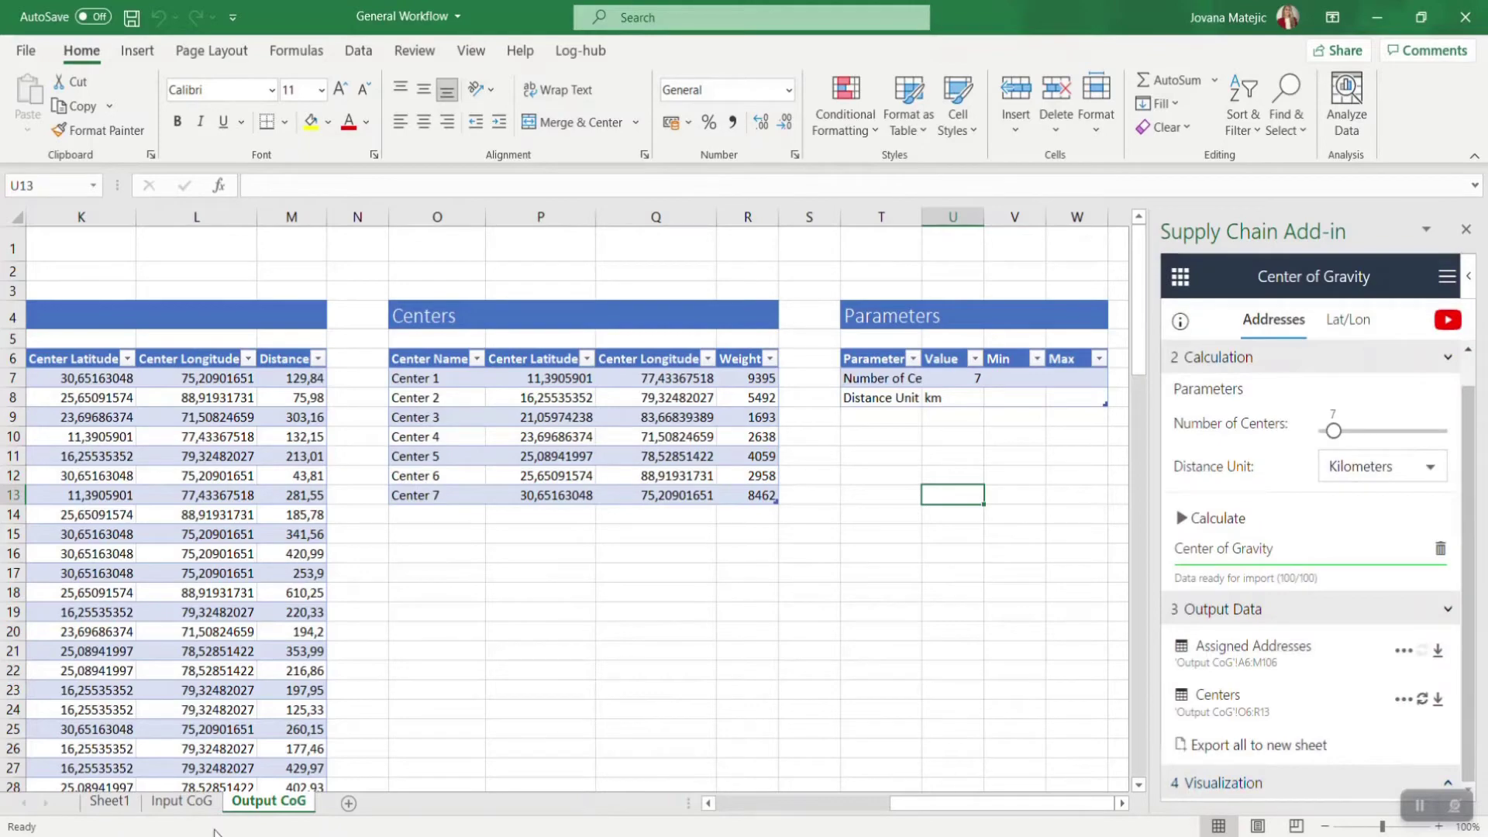
- Return to the top of the Input CoG sheet
{"action": "left_click", "coordinate": [182, 801]}
{"action": "scroll", "coordinate": [574, 577], "scroll_direction": "up", "scroll_amount": 12}
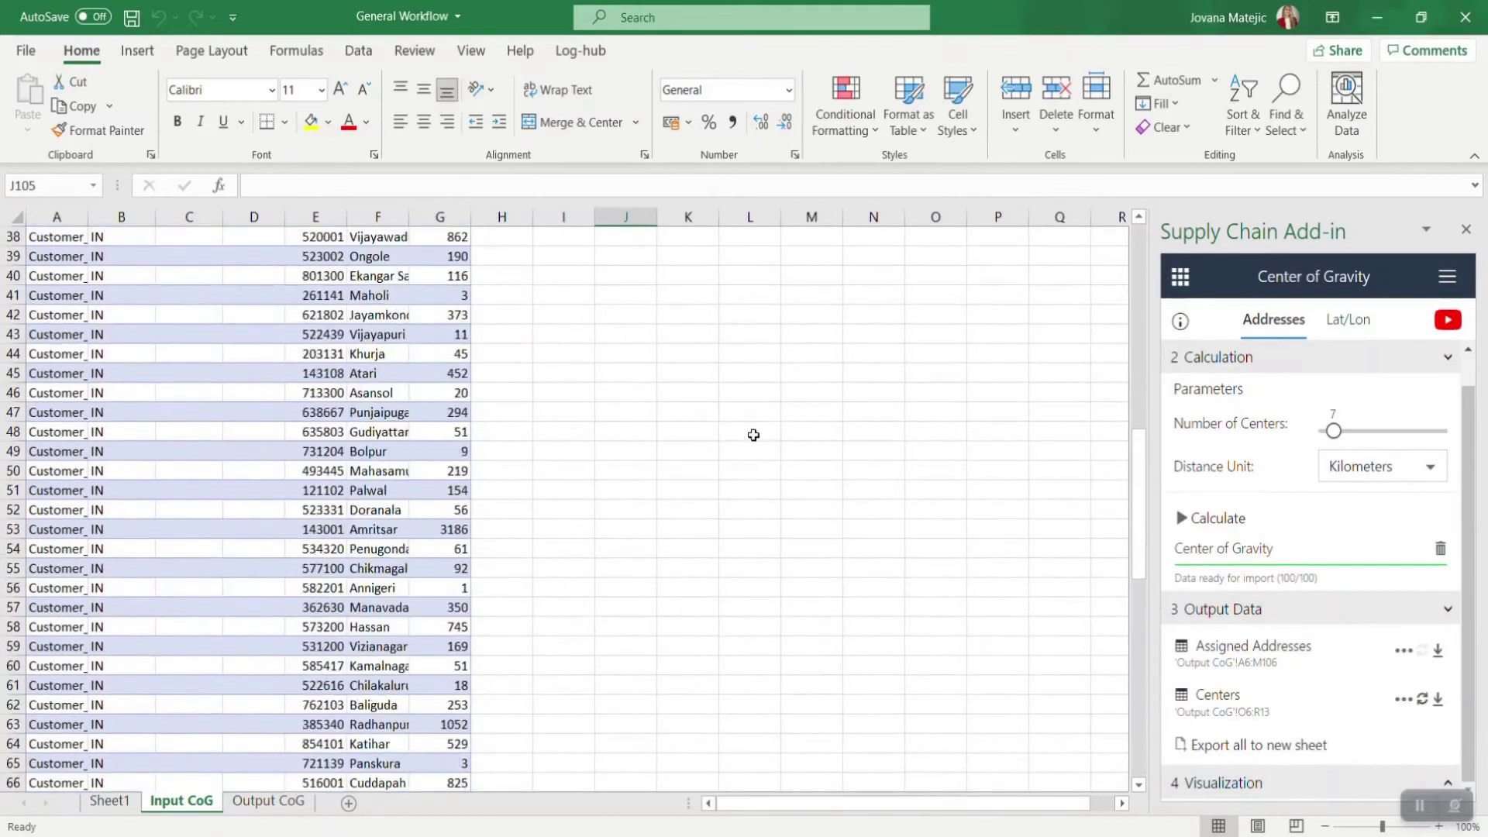
{"action": "scroll", "coordinate": [726, 427], "scroll_direction": "up", "scroll_amount": 12}
- Export the assigned addresses' Latitude, Longitude and Center Name into the sheet starting at I6
{"action": "left_click", "coordinate": [554, 362]}
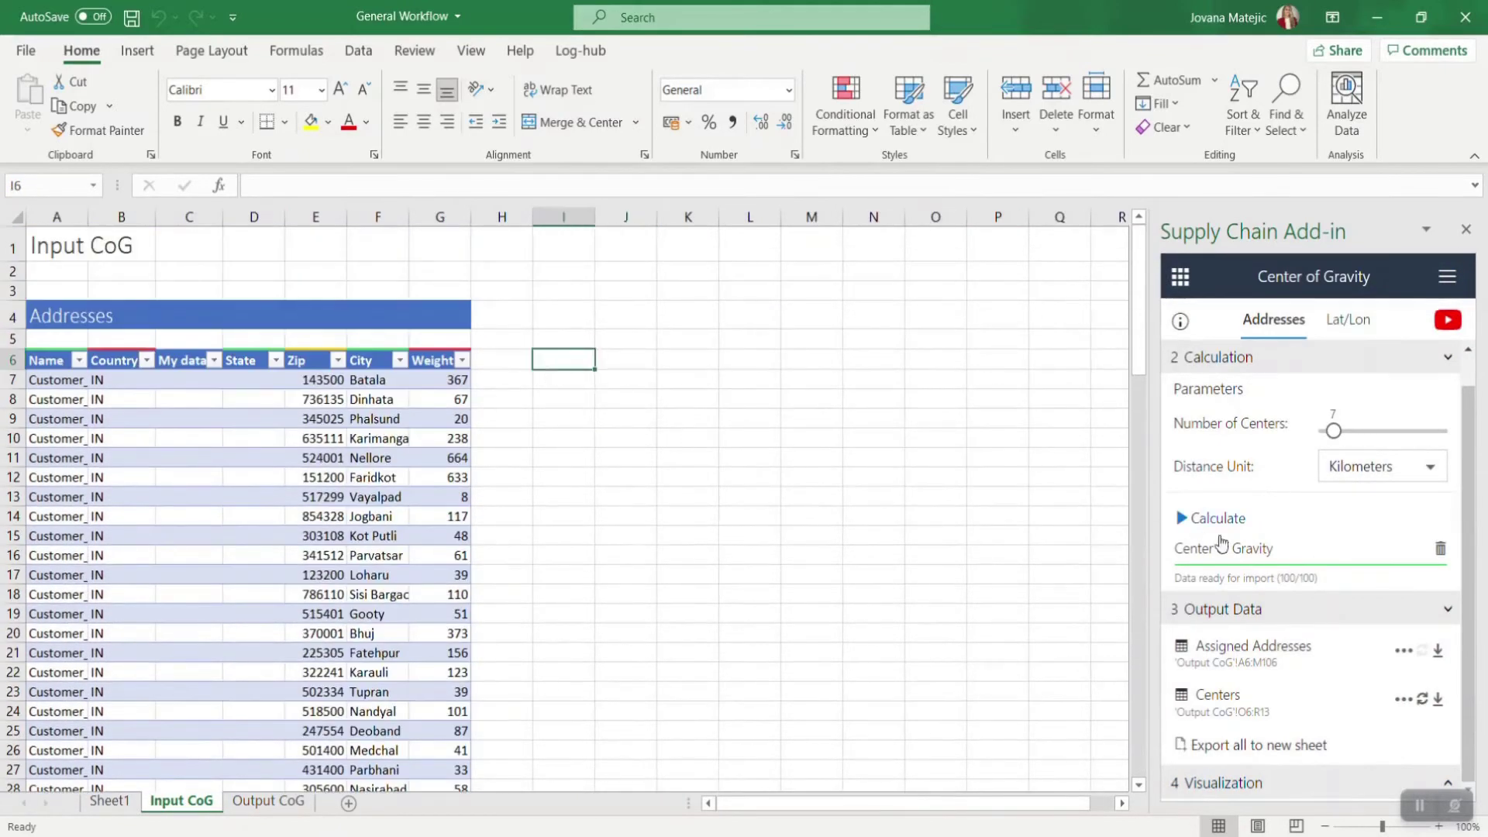
{"action": "left_click", "coordinate": [1438, 651]}
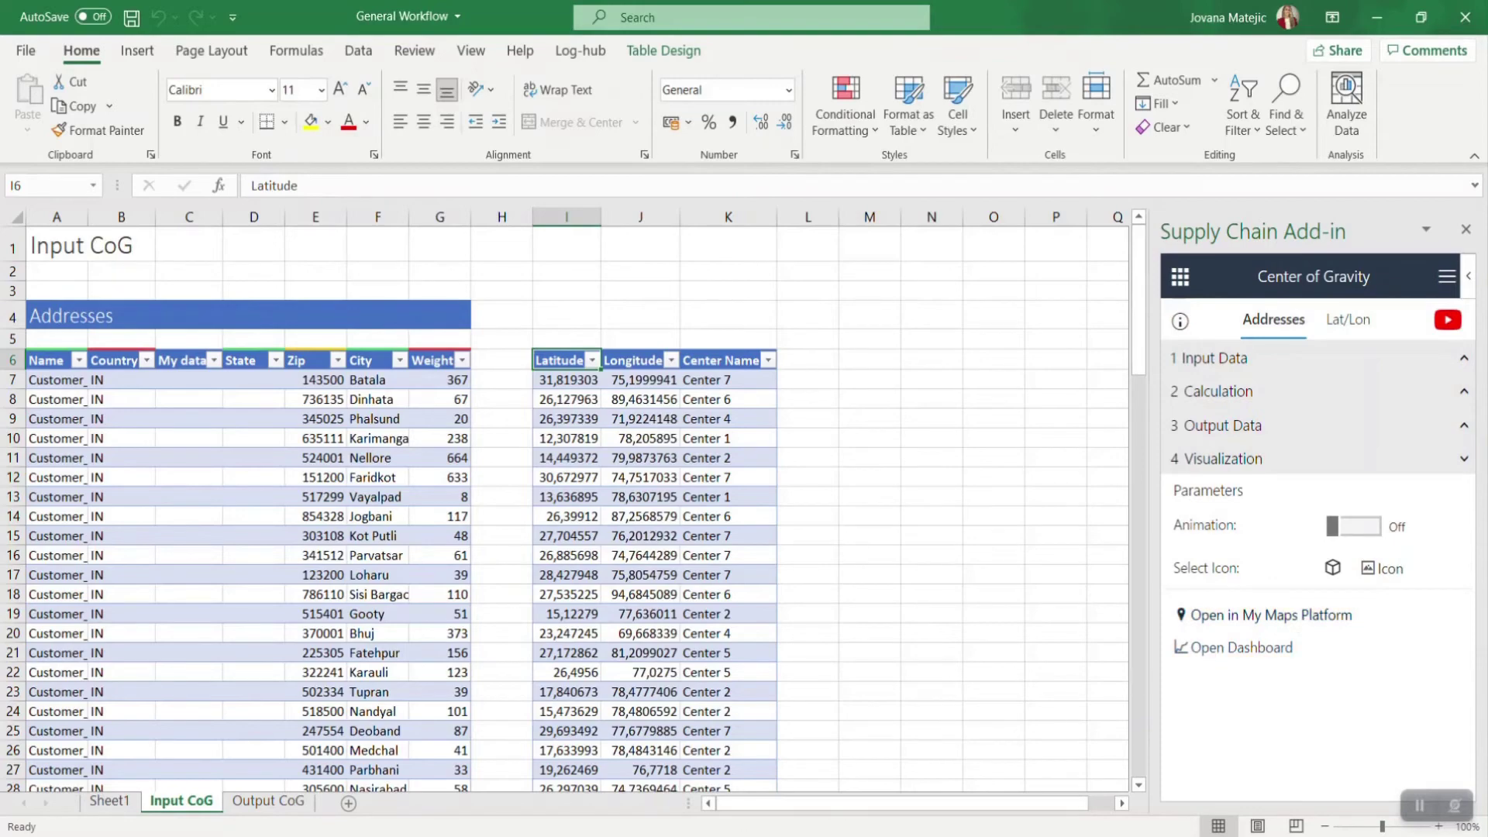
- In the browser's Log-hub map, make the Center of Gravity layer's markers red
{"action": "mouse_move", "coordinate": [690, 836]}
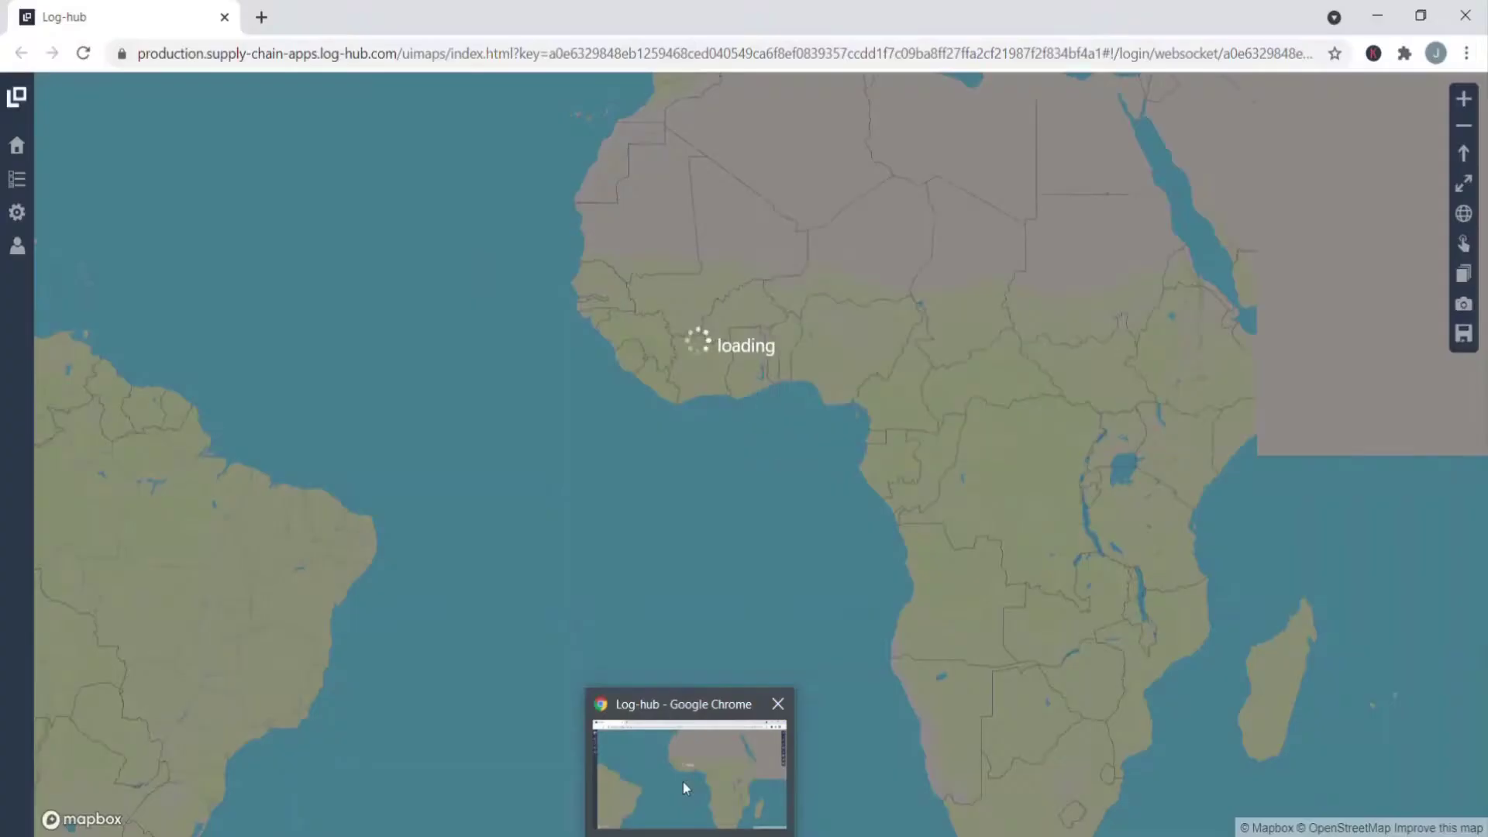
{"action": "left_click", "coordinate": [682, 783]}
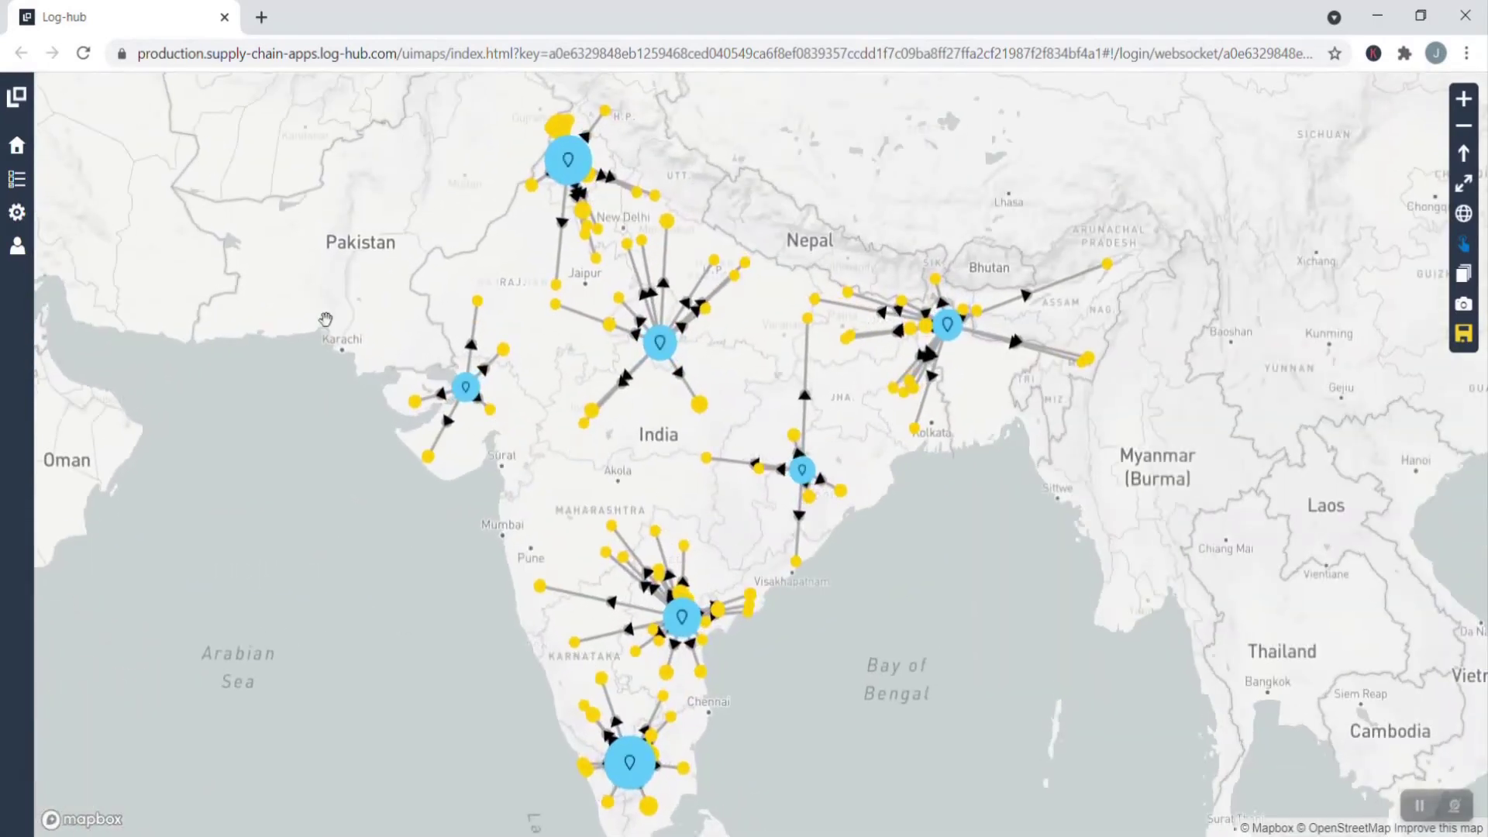
{"action": "left_click", "coordinate": [17, 179]}
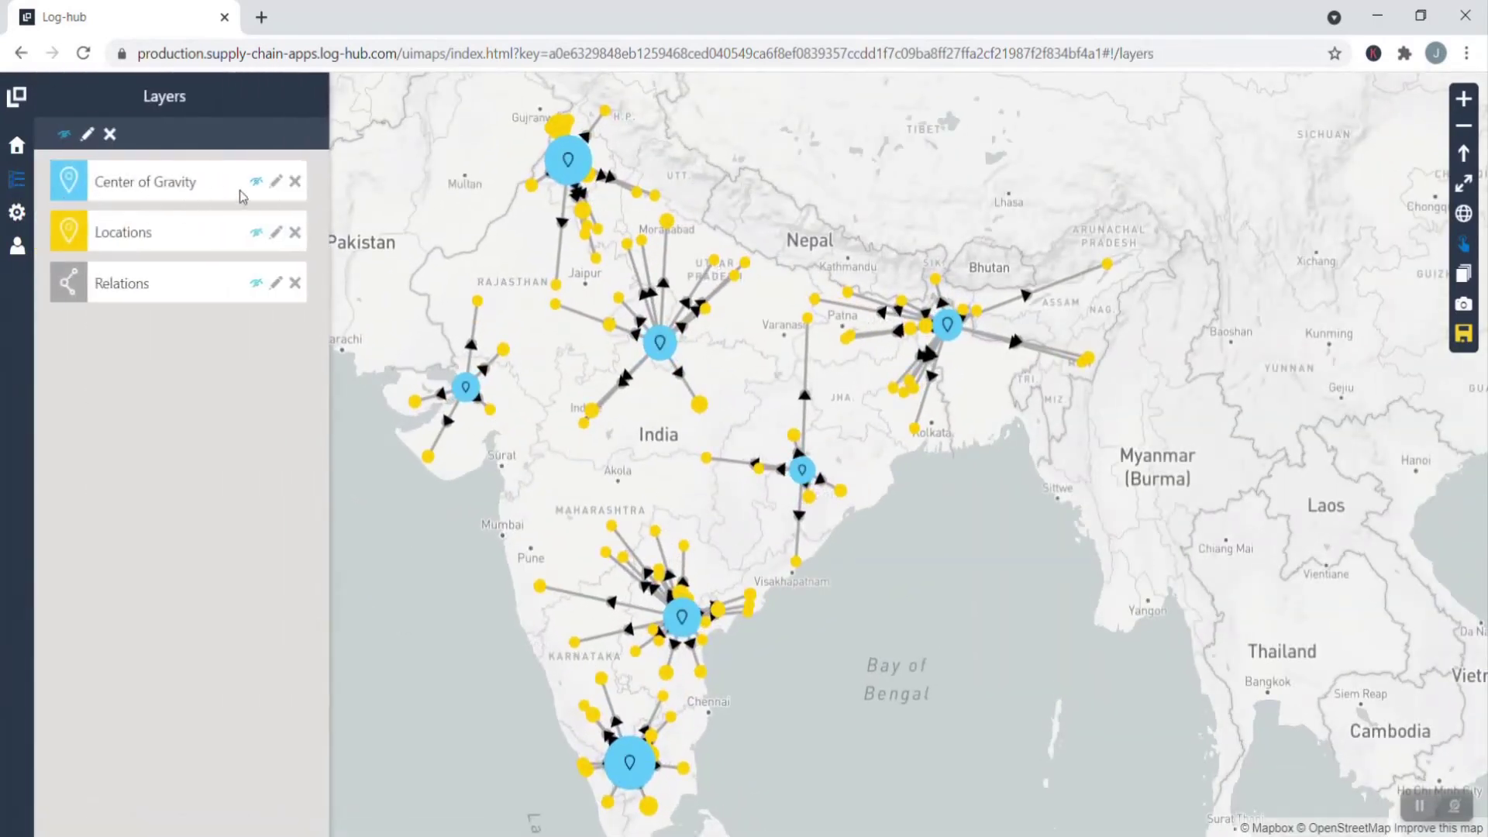
{"action": "left_click", "coordinate": [277, 183]}
{"action": "left_click", "coordinate": [110, 271]}
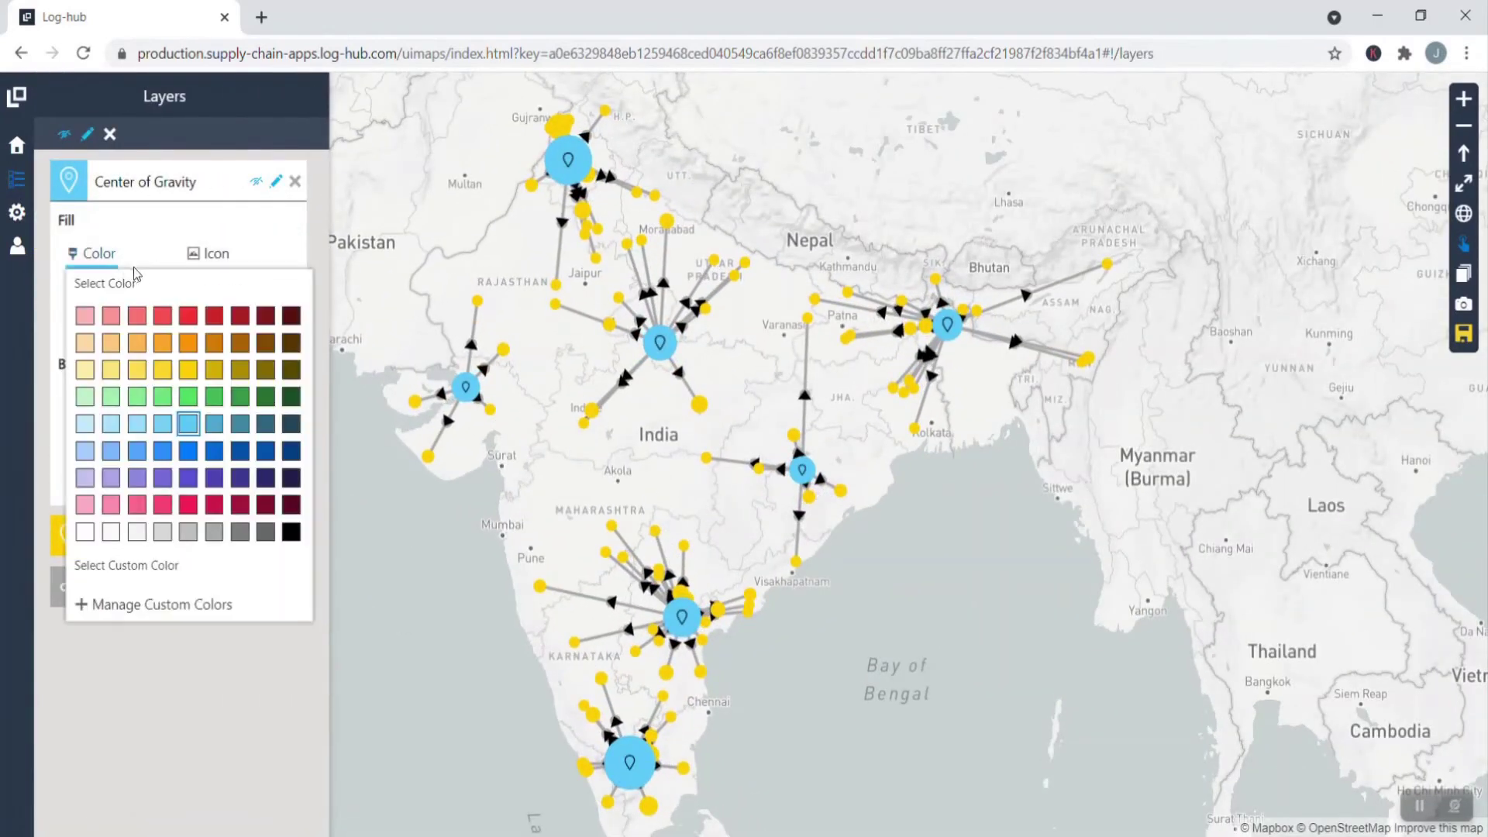
{"action": "left_click", "coordinate": [188, 317]}
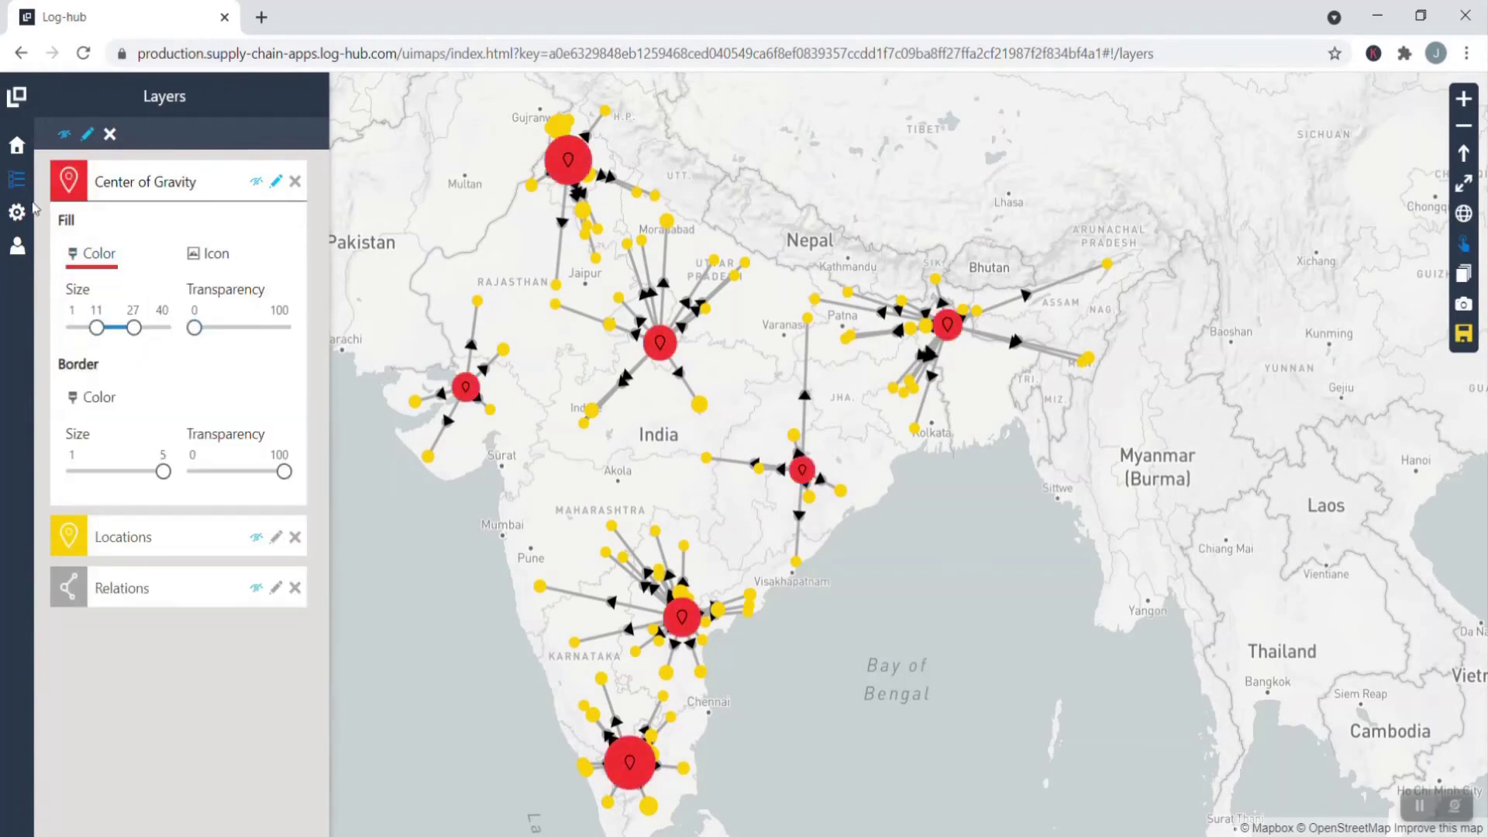
{"action": "left_click", "coordinate": [15, 184]}
- Switch the map's basemap to the Dark style
{"action": "left_click", "coordinate": [17, 212]}
{"action": "left_click", "coordinate": [99, 213]}
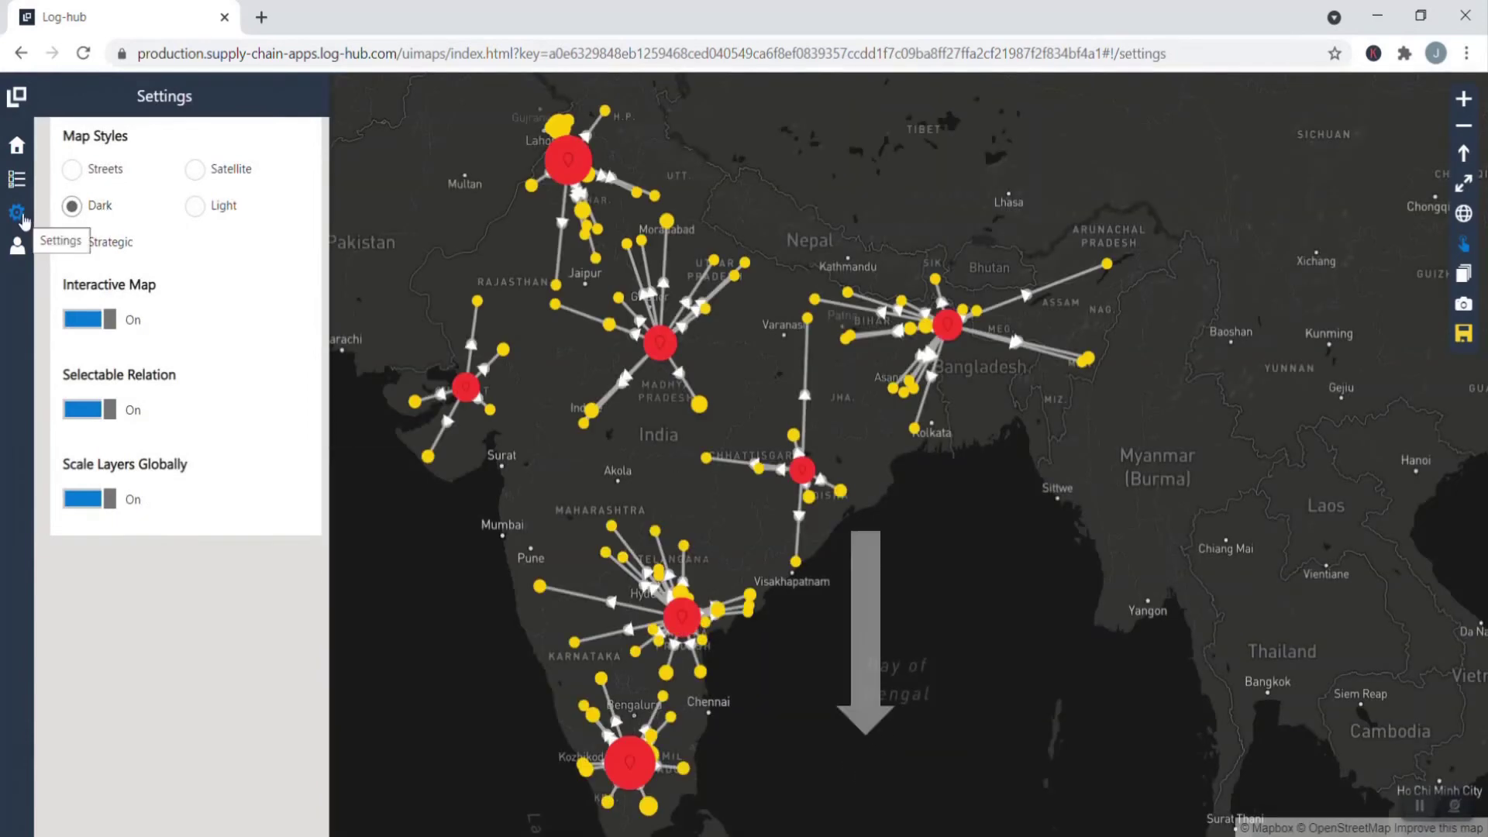
{"action": "left_click", "coordinate": [21, 217]}
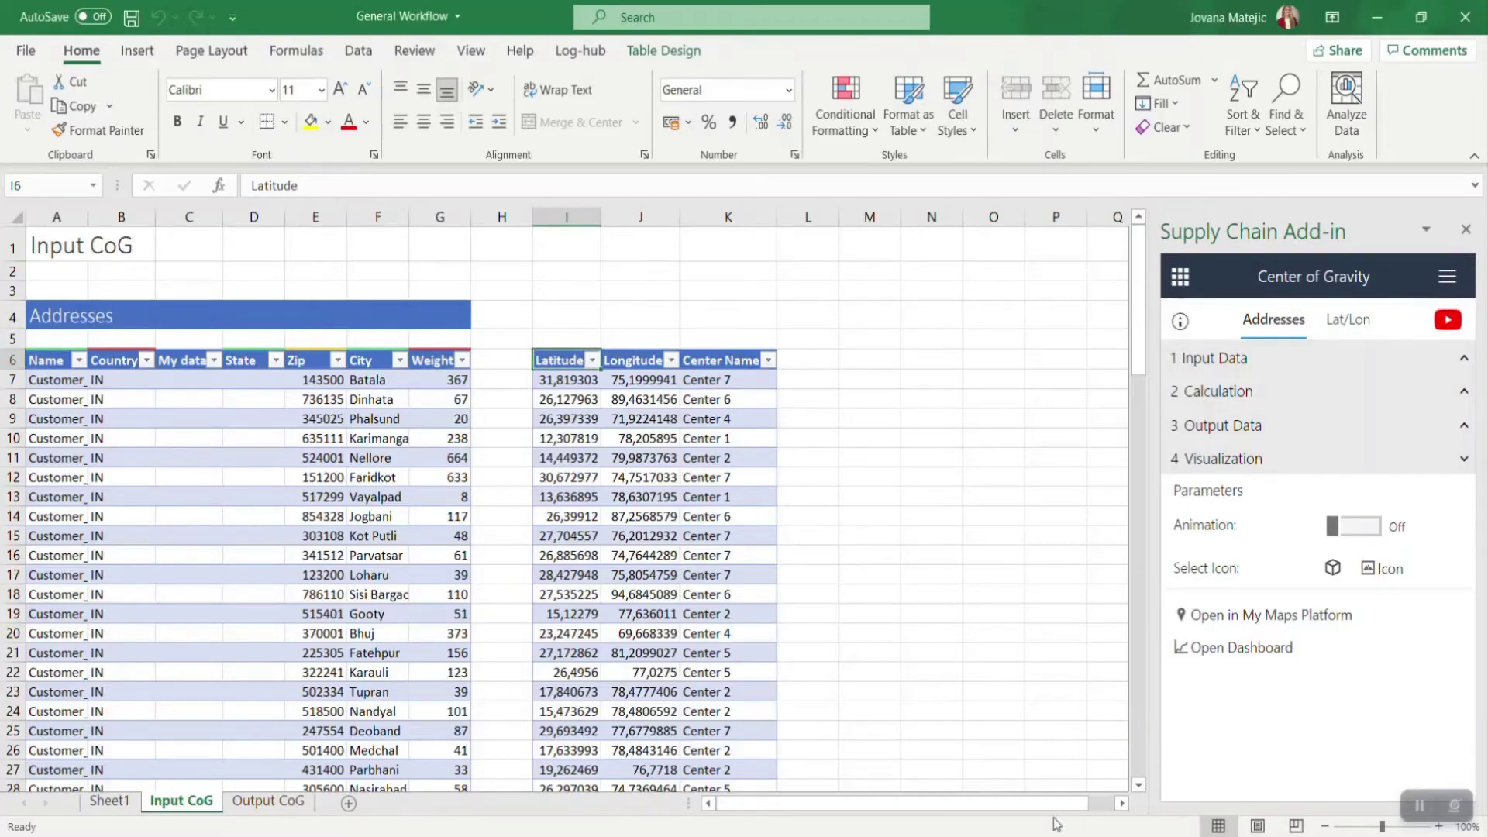
- Launch the Center of Gravity Dashboard from the add-in and view it in the browser
{"action": "left_click", "coordinate": [1220, 648]}
{"action": "left_click", "coordinate": [690, 744]}
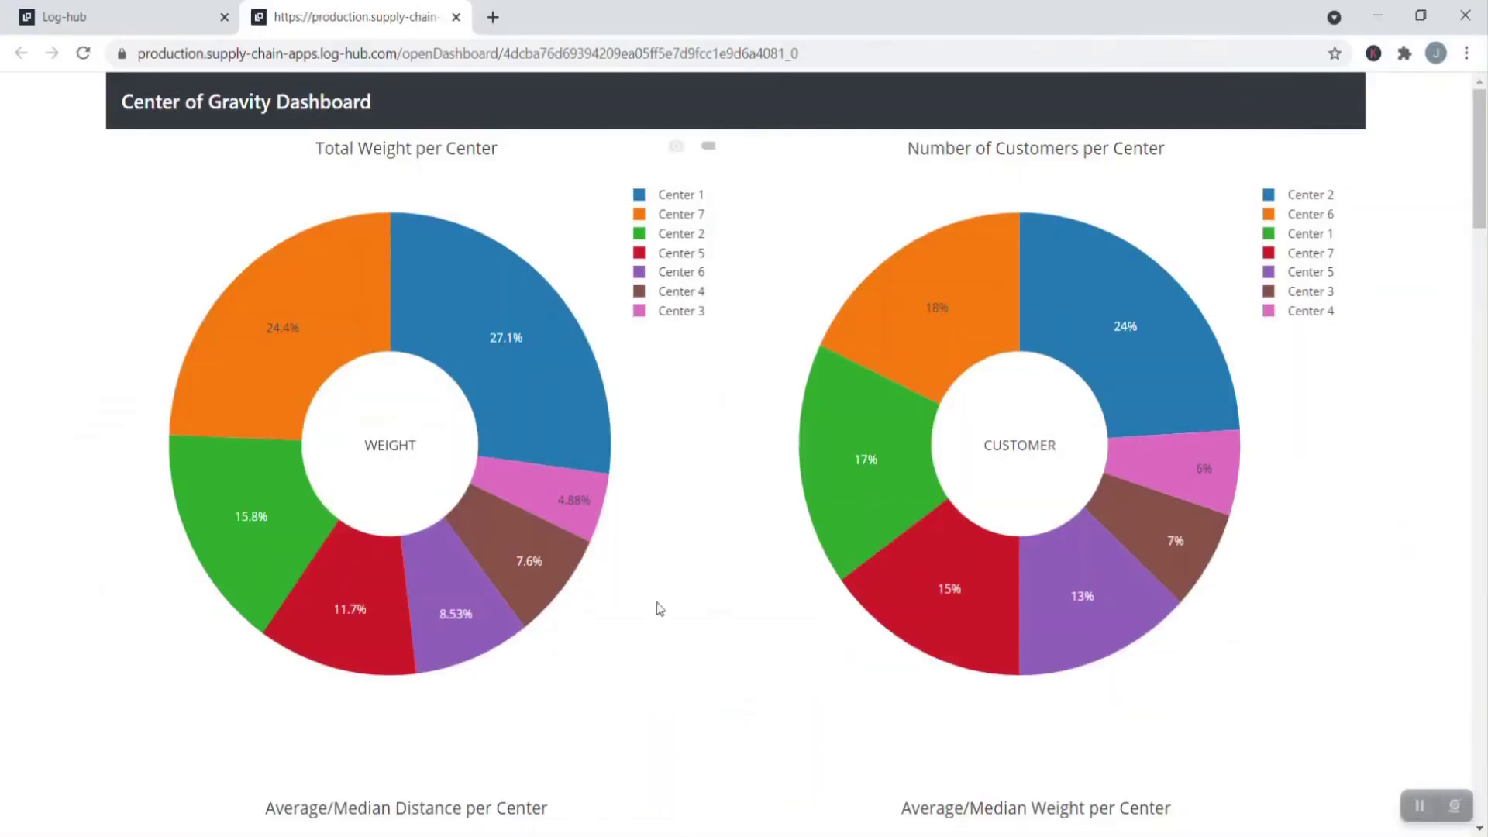
{"action": "mouse_move", "coordinate": [1123, 402]}
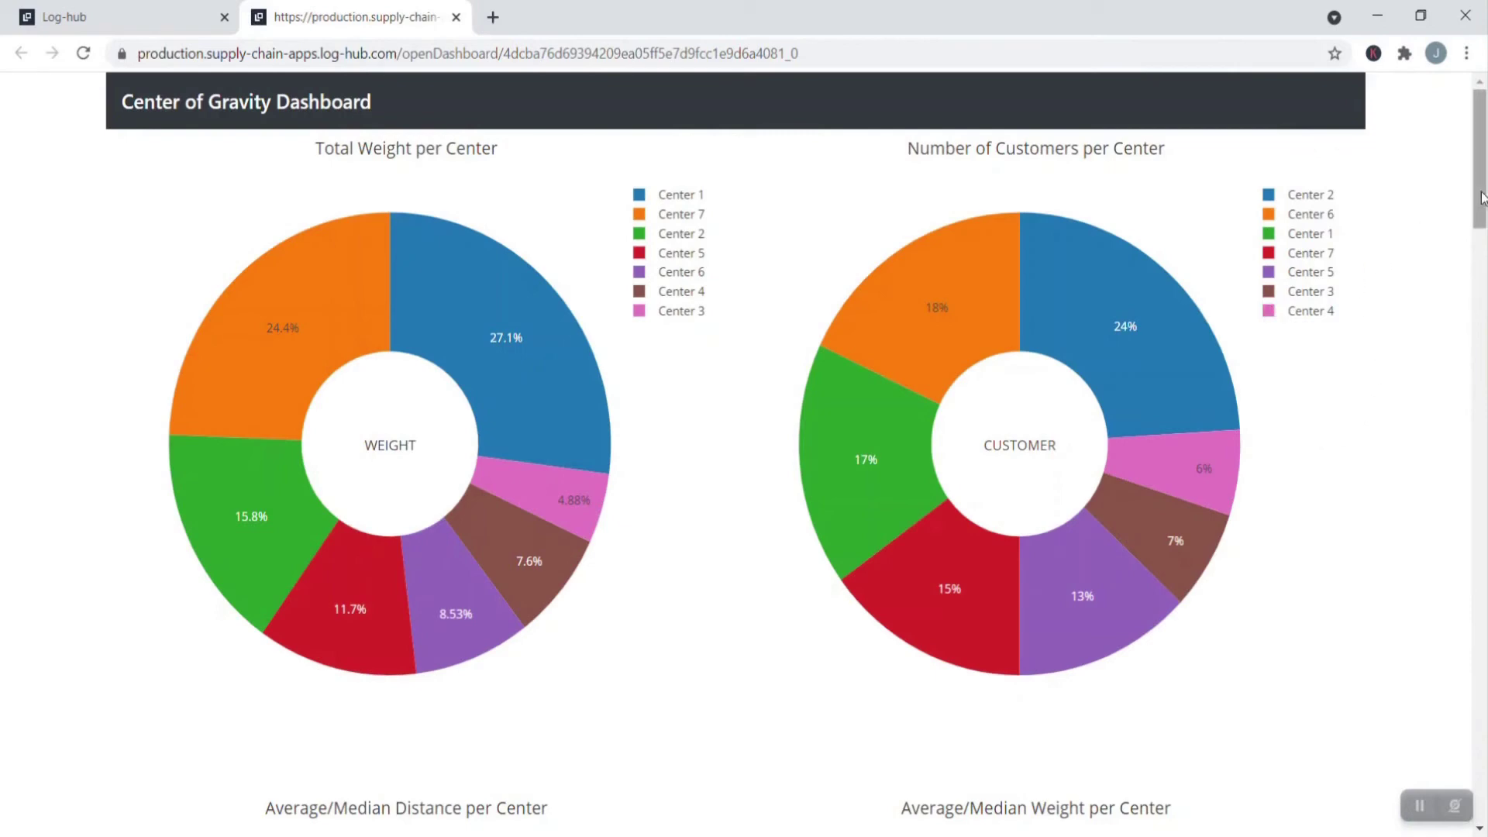
- Scroll down to inspect the per-center distance boxplots, then return to the top
{"action": "left_click_drag", "start_coordinate": [1481, 192], "coordinate": [1485, 555]}
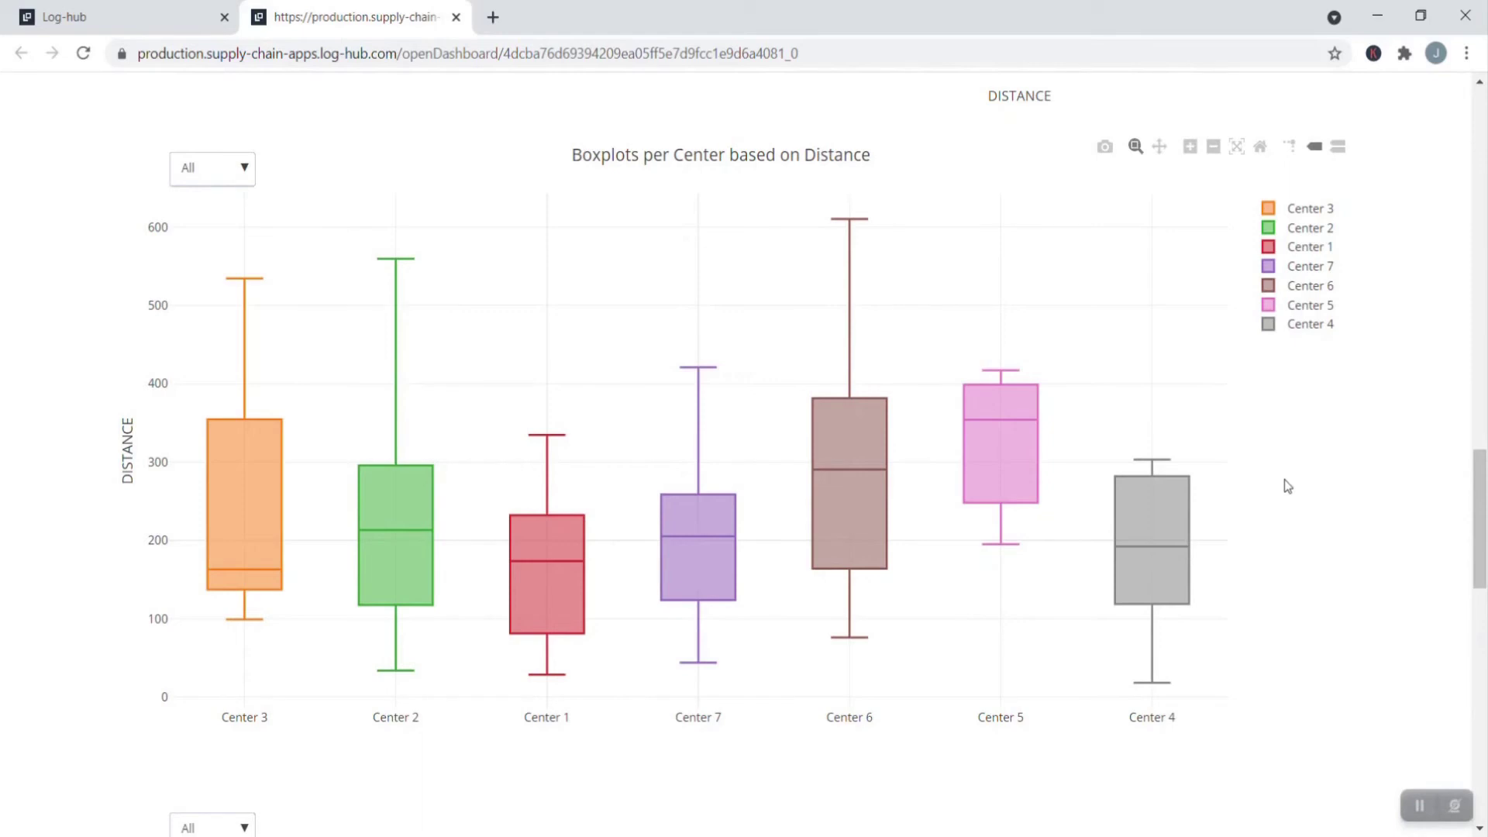
{"action": "mouse_move", "coordinate": [1172, 509]}
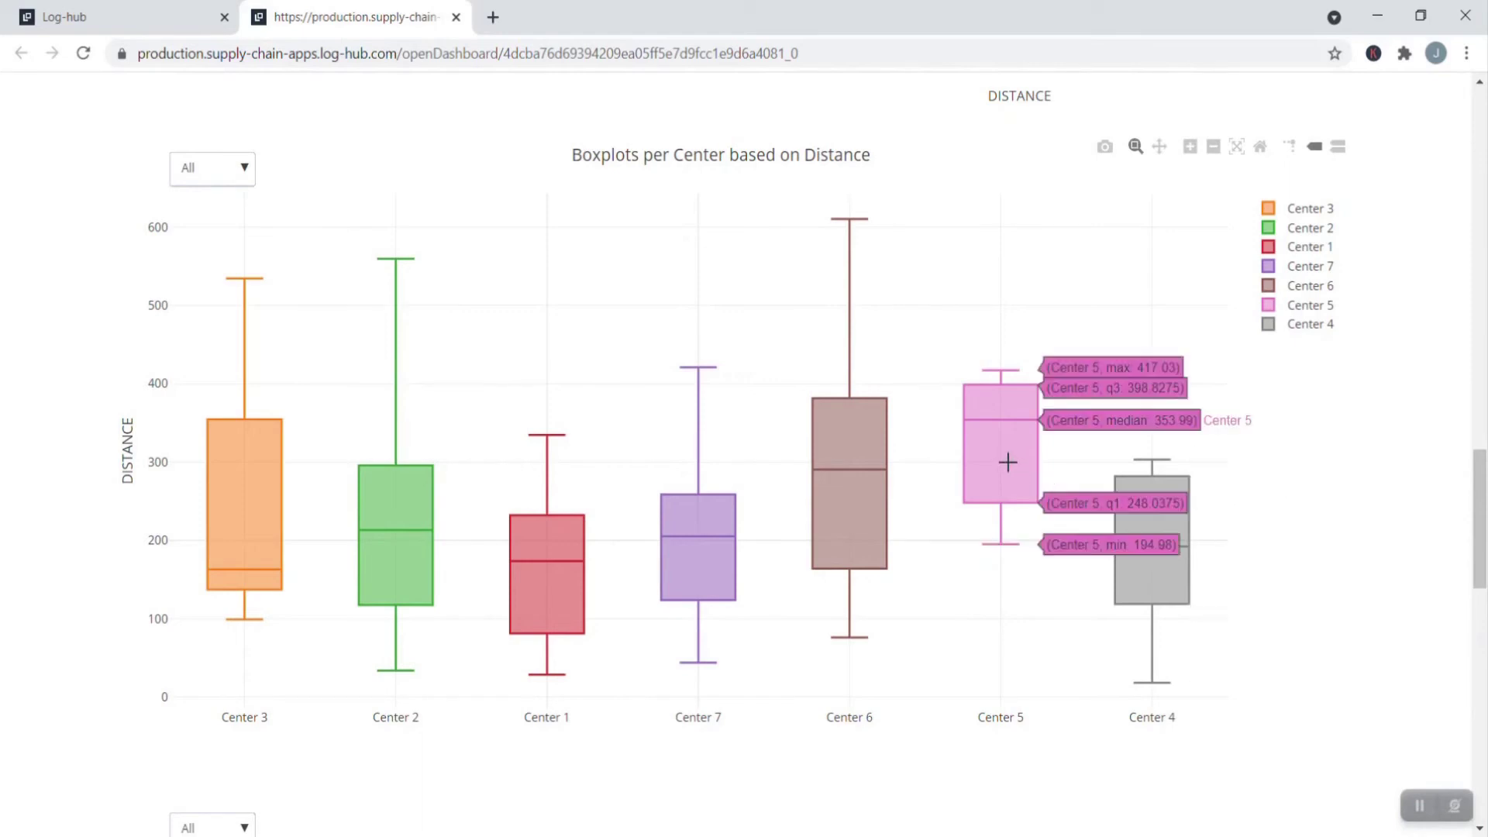
{"action": "mouse_move", "coordinate": [872, 458]}
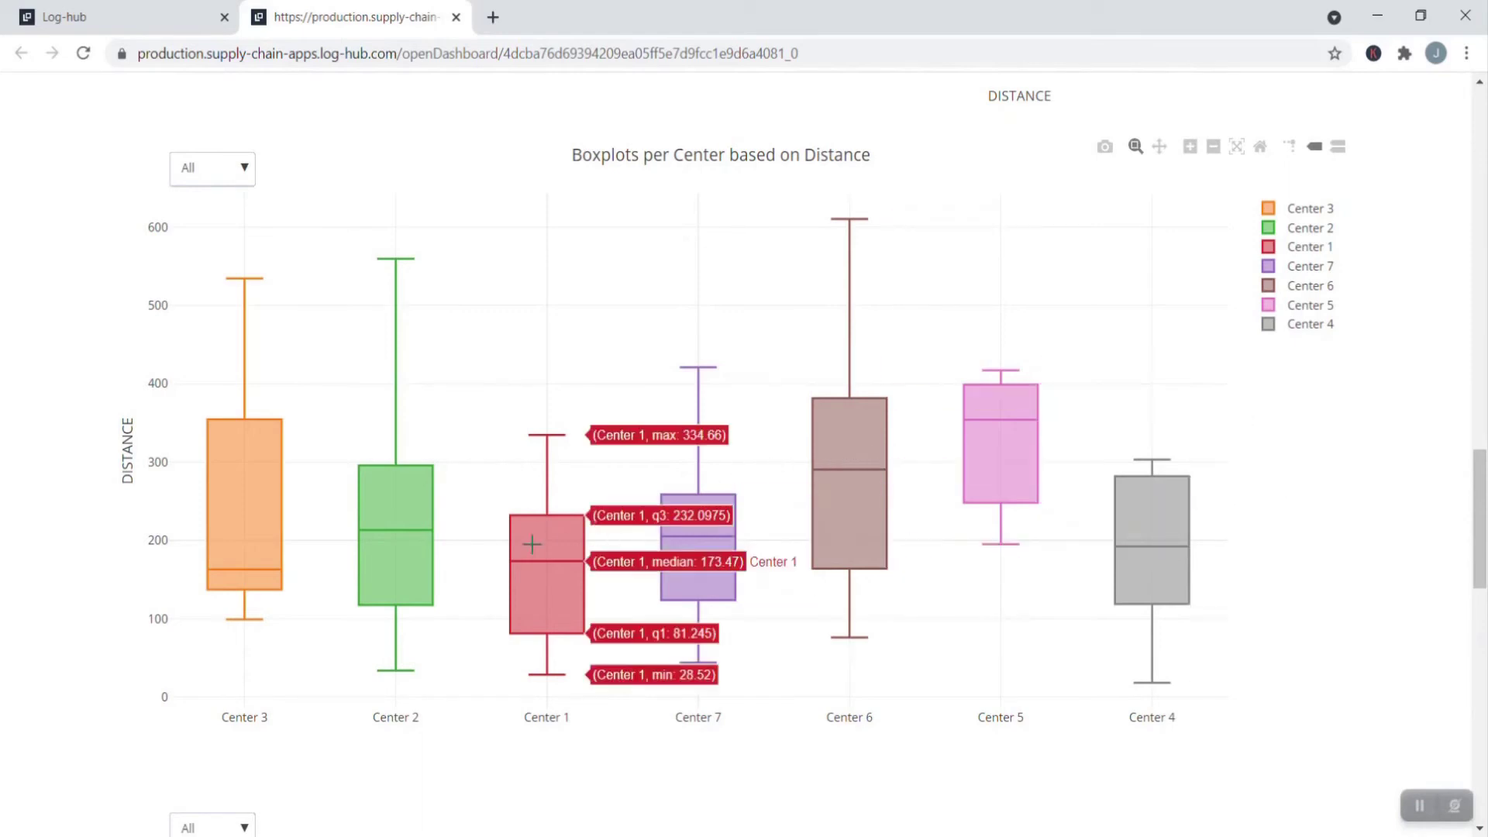
{"action": "mouse_move", "coordinate": [267, 482]}
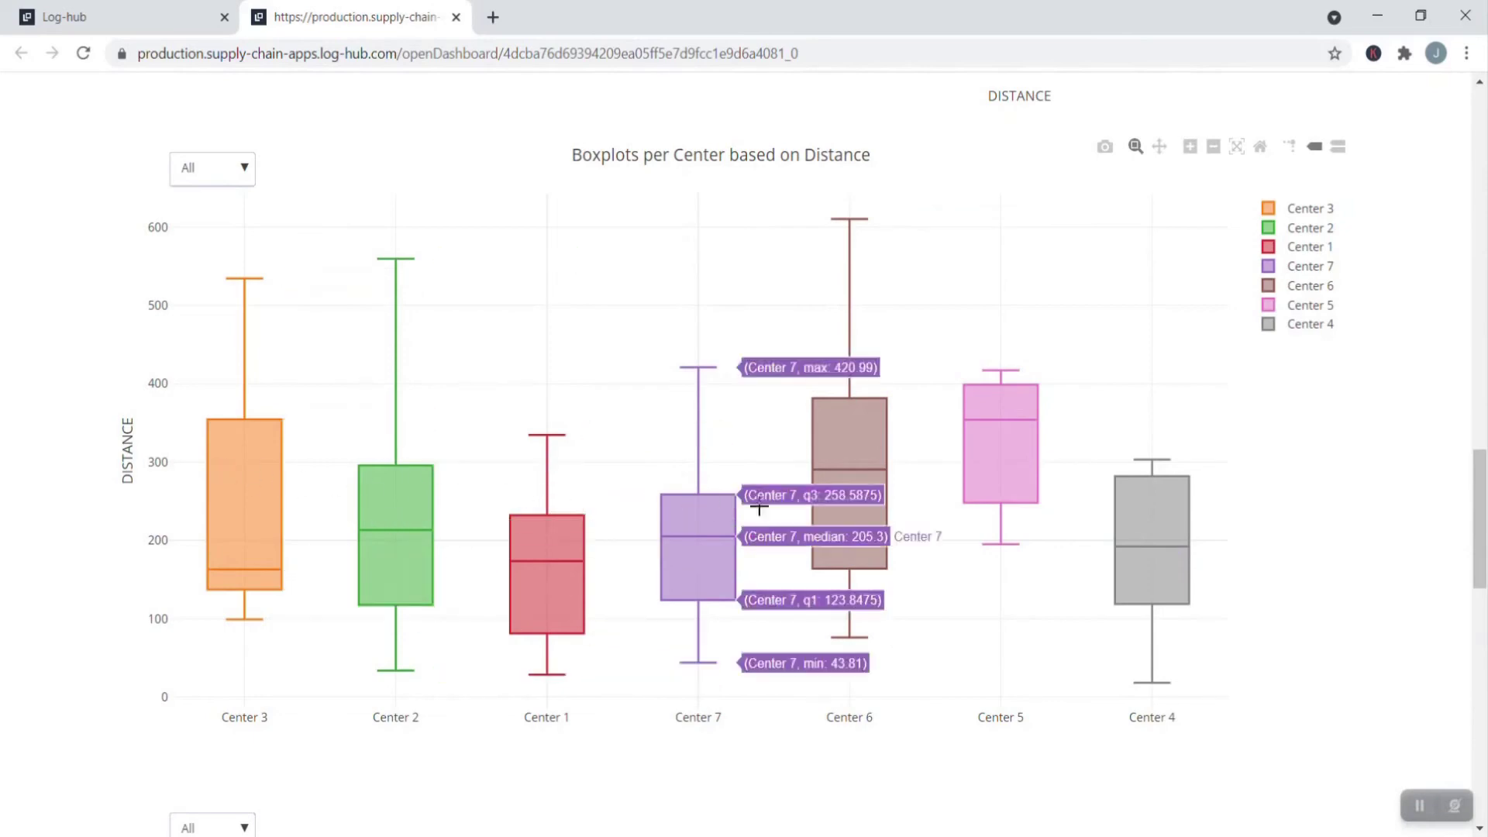
{"action": "left_click_drag", "start_coordinate": [1481, 487], "coordinate": [1481, 124]}
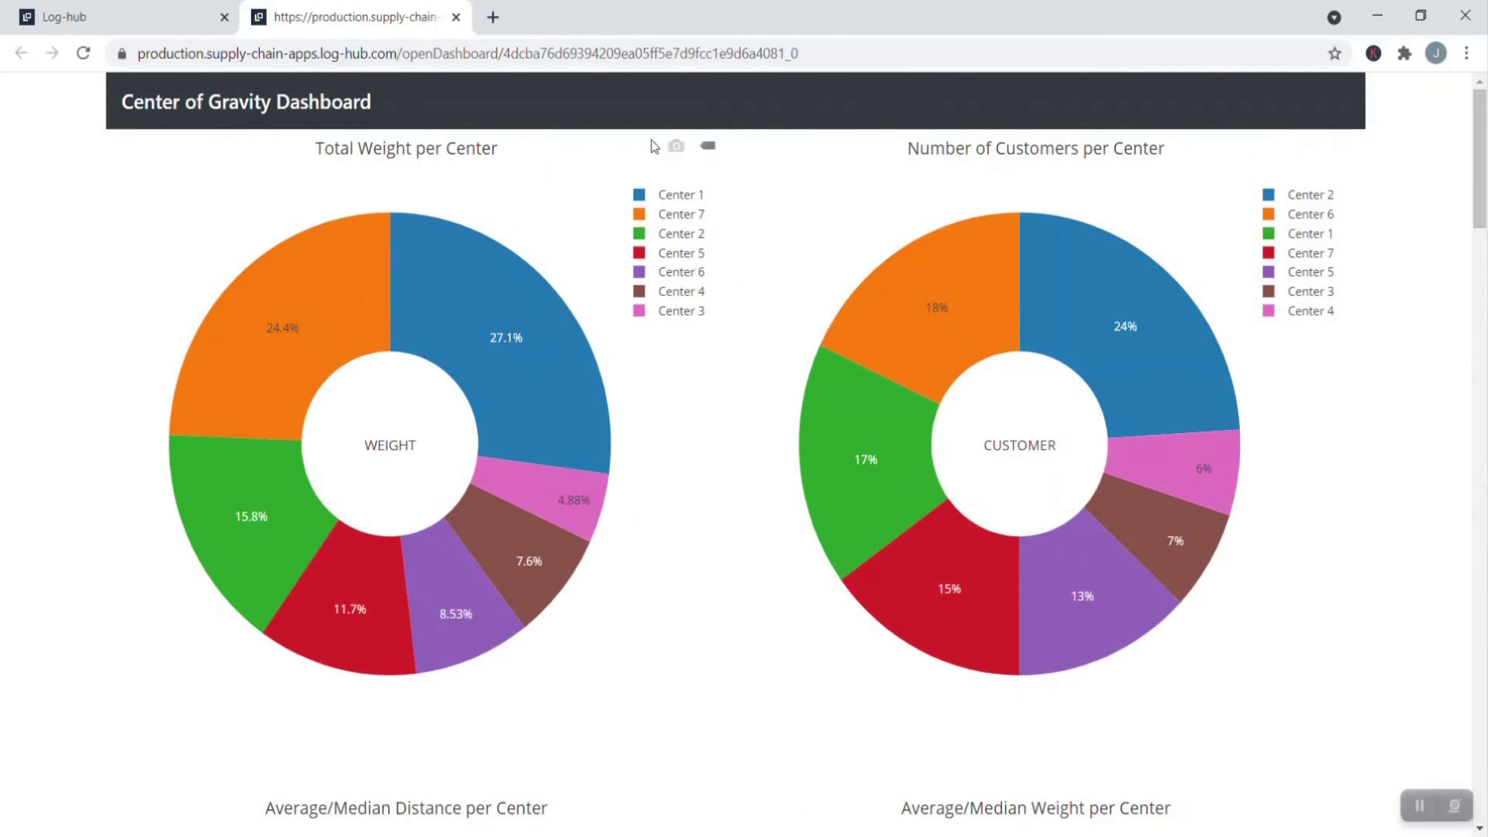
- Download the Total Weight per Center chart as newplot (1).png
{"action": "left_click", "coordinate": [678, 147]}
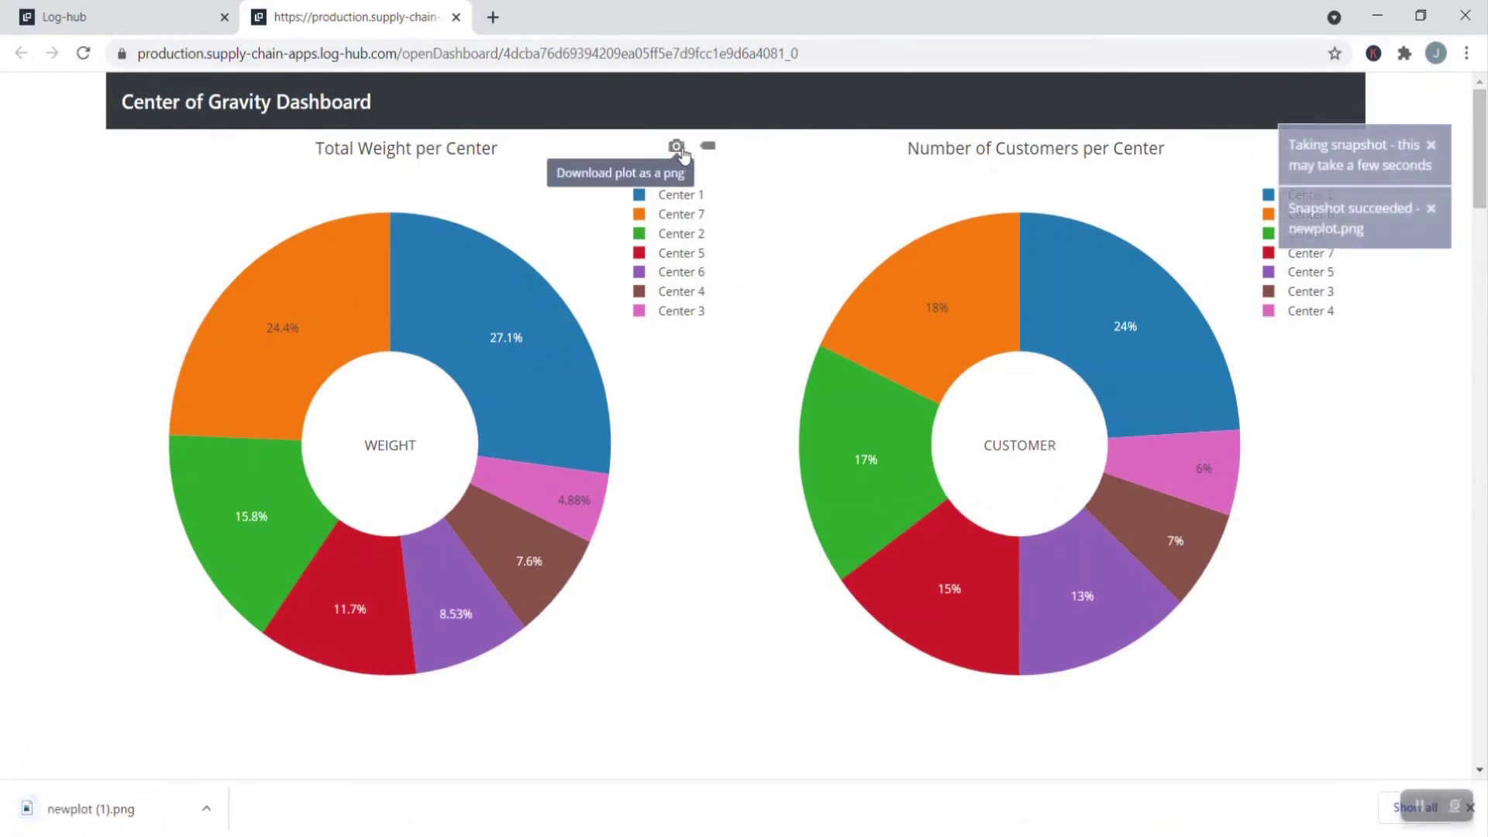